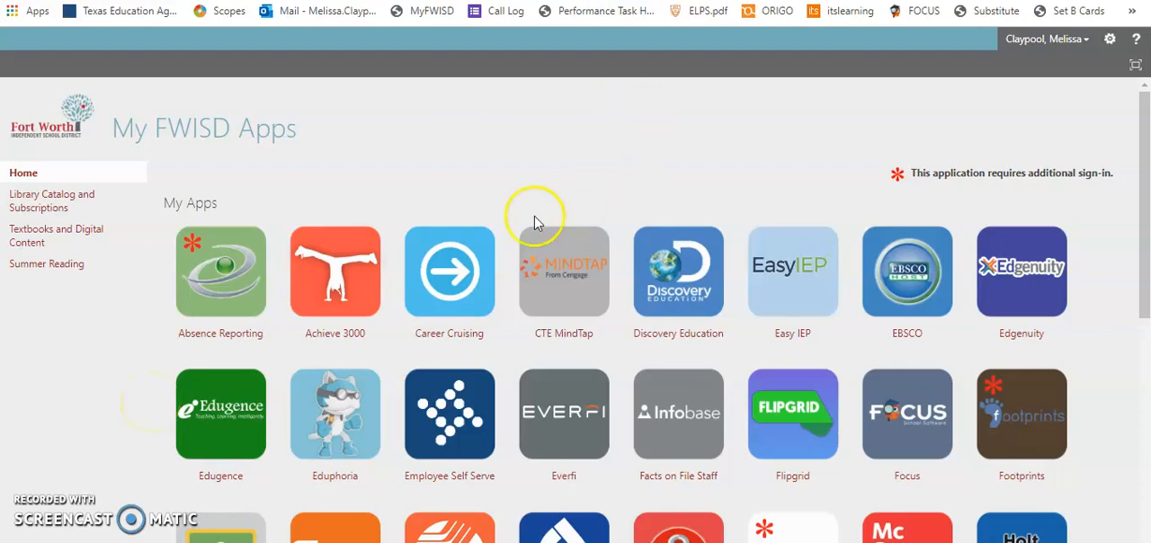
Open Google Classroom from the My FWISD Apps portal.
{"action": "scroll", "coordinate": [502, 207], "scroll_direction": "down", "scroll_amount": 2}
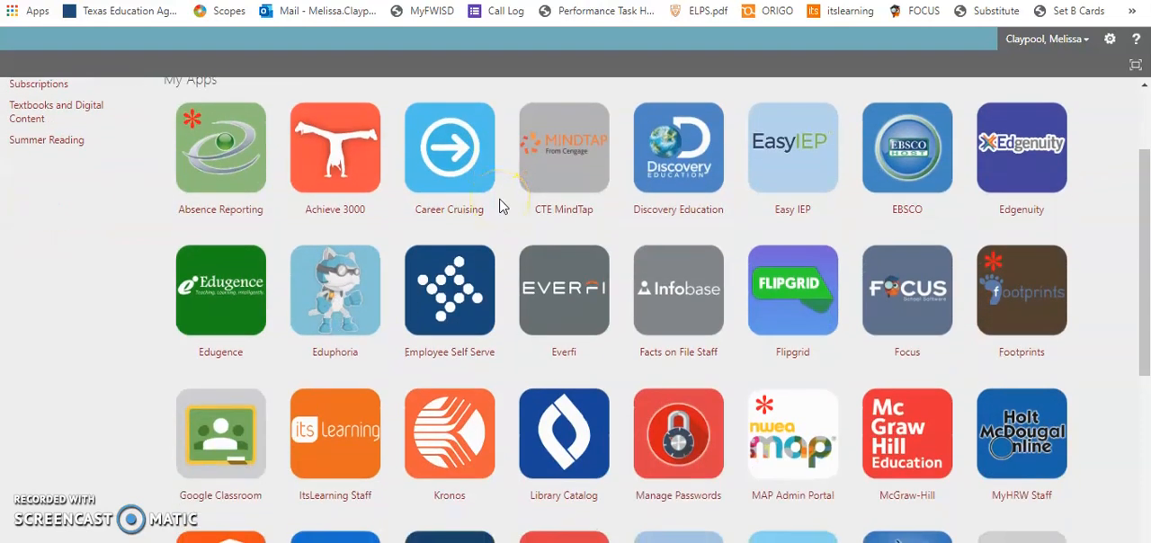
{"action": "scroll", "coordinate": [502, 207], "scroll_direction": "down", "scroll_amount": 1}
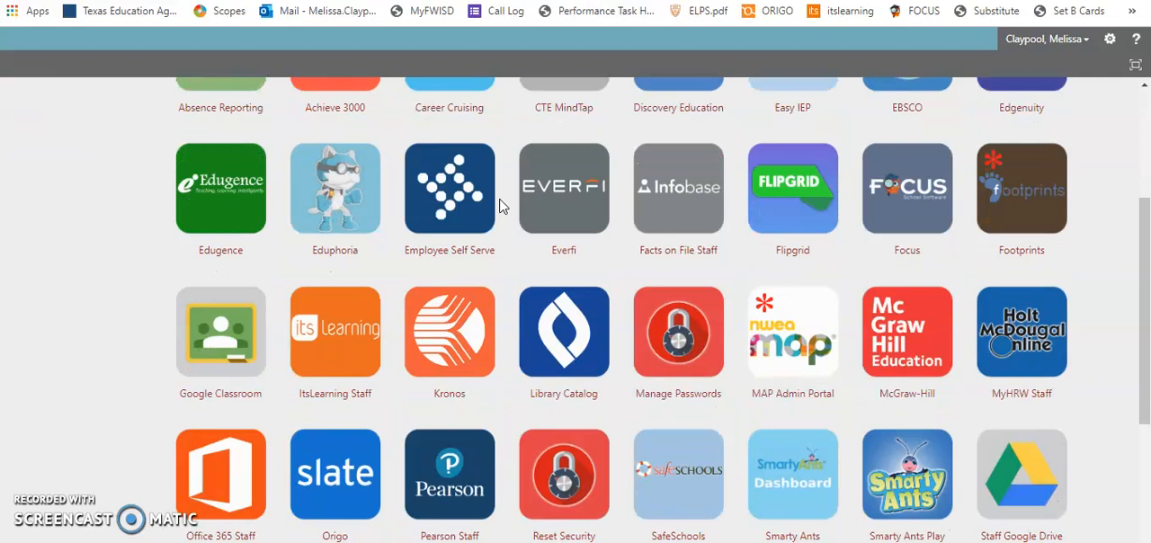
{"action": "left_click", "coordinate": [220, 334]}
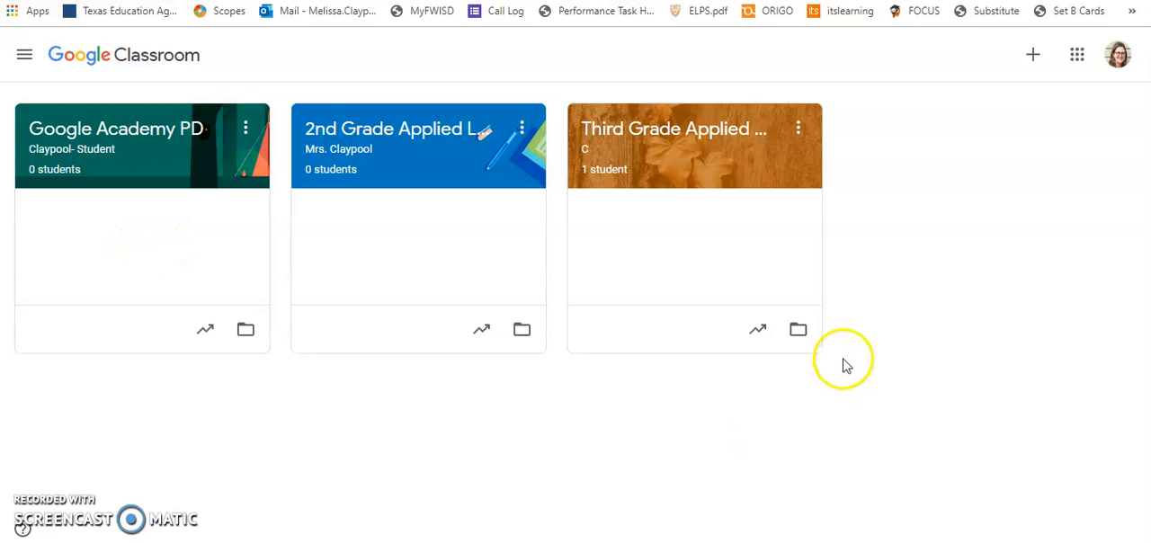
Show the list of available Google apps and close it again.
{"action": "left_click", "coordinate": [1079, 55]}
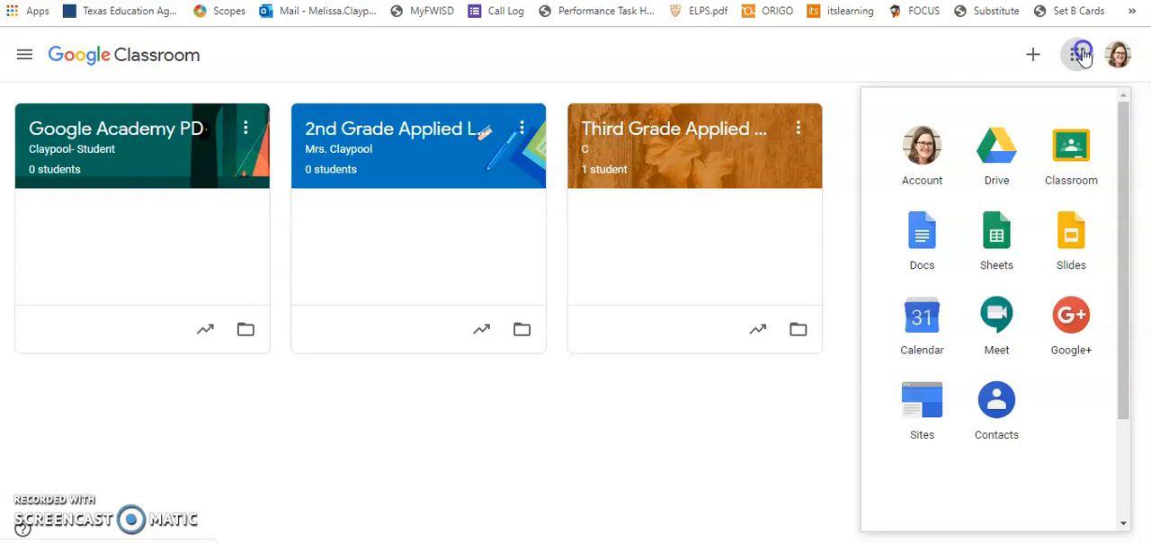
{"action": "left_click", "coordinate": [1081, 55]}
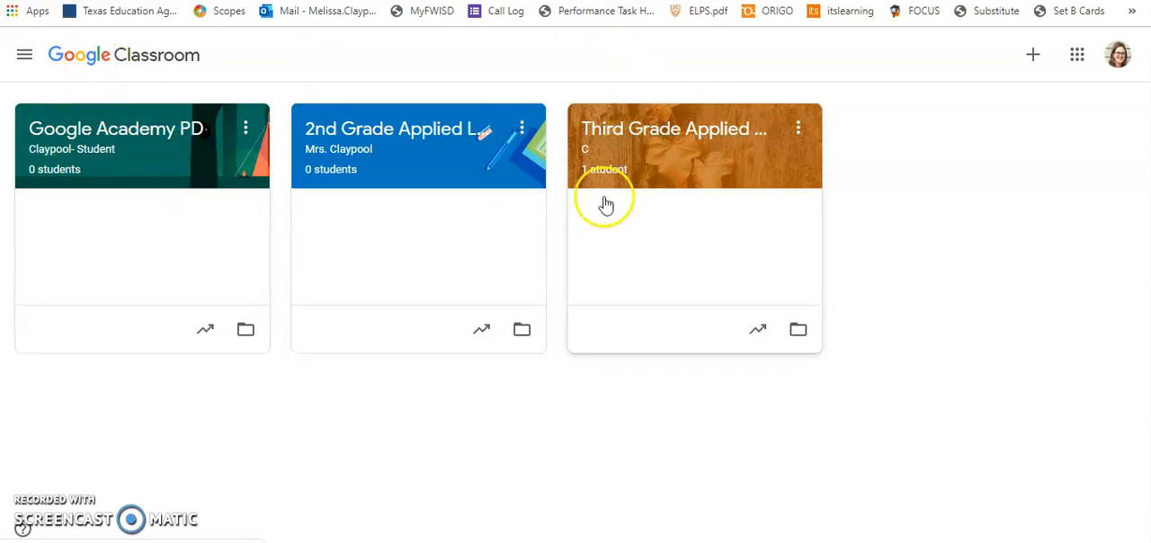
Open the Google Academy PD class and look through the posts in its stream.
{"action": "left_click", "coordinate": [115, 134]}
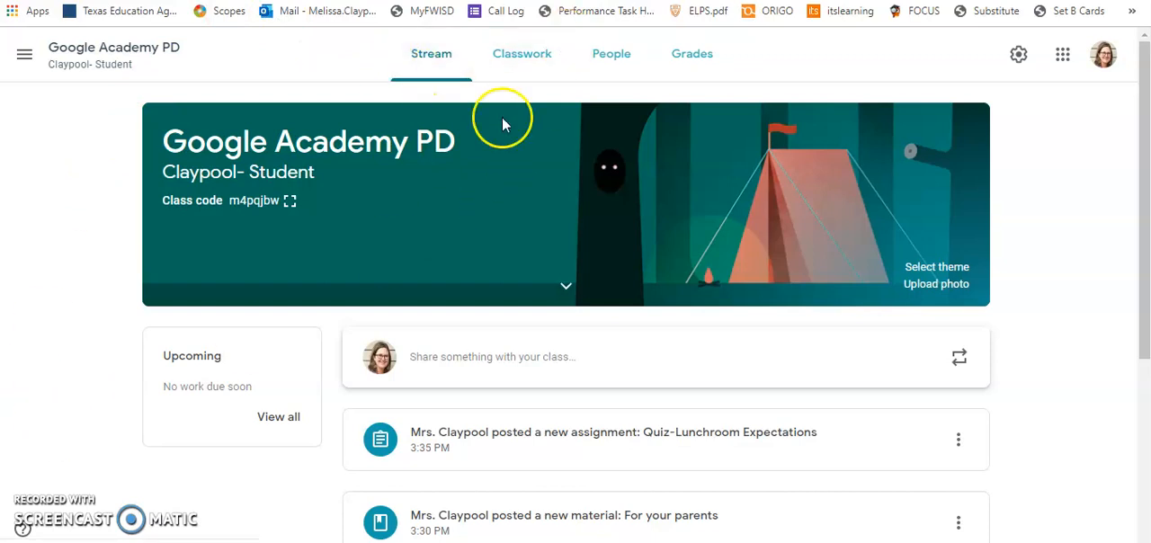
{"action": "scroll", "coordinate": [619, 331], "scroll_direction": "down", "scroll_amount": 3}
{"action": "scroll", "coordinate": [619, 331], "scroll_direction": "up", "scroll_amount": 3}
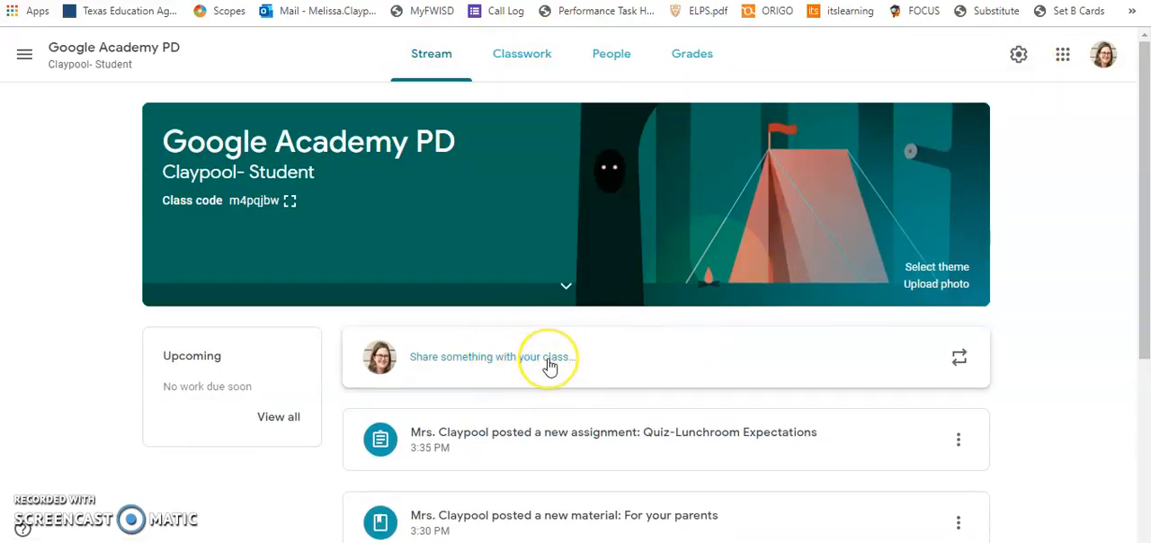
{"action": "scroll", "coordinate": [549, 367], "scroll_direction": "down", "scroll_amount": 2}
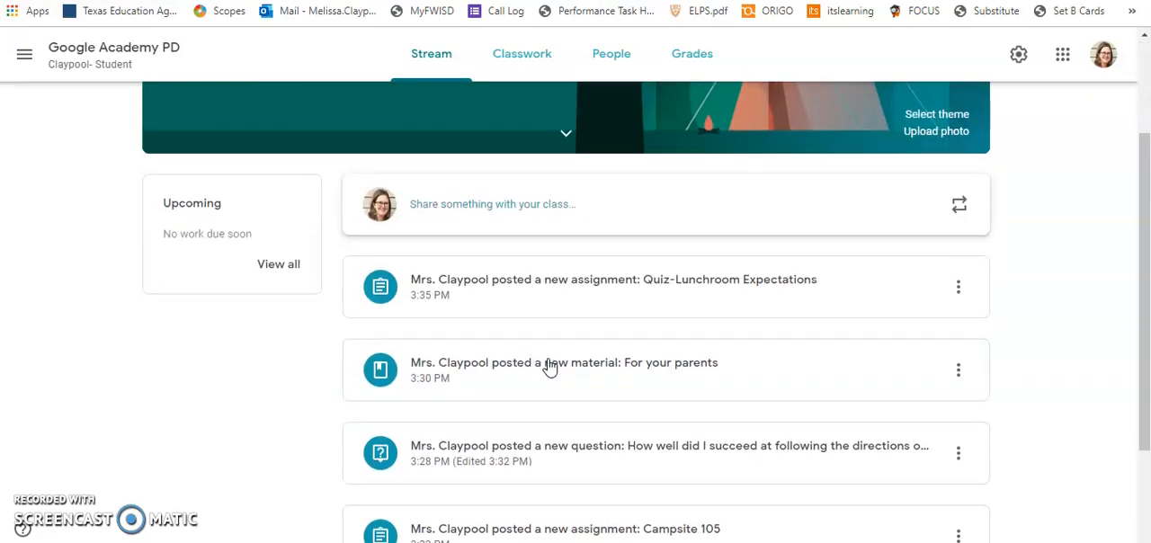
{"action": "scroll", "coordinate": [550, 367], "scroll_direction": "up", "scroll_amount": 2}
{"action": "left_click", "coordinate": [556, 61]}
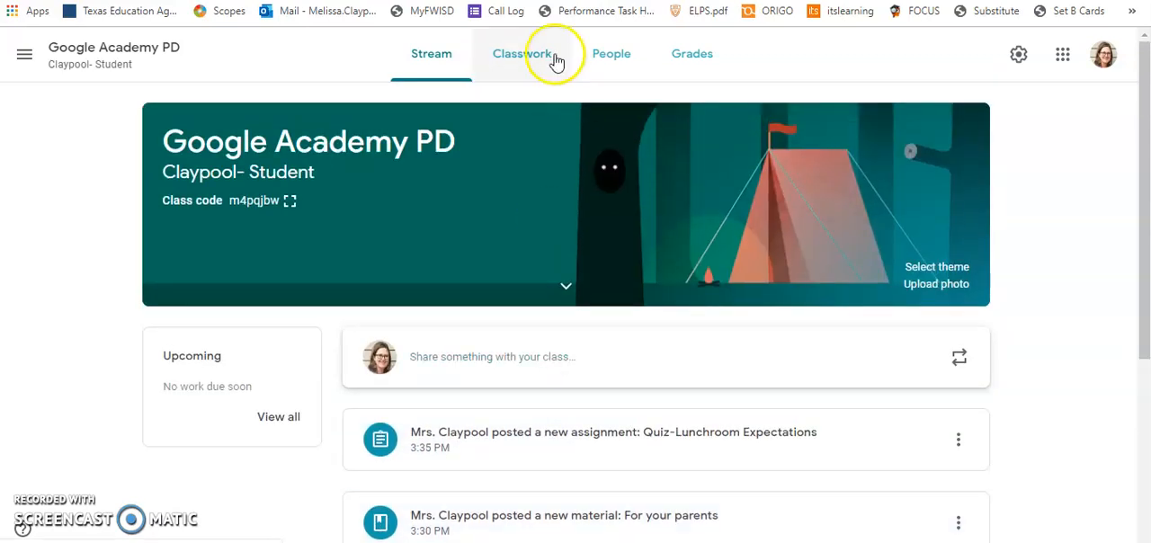
Open the class settings and view the Stream options for student posting and commenting.
{"action": "left_click", "coordinate": [1018, 55]}
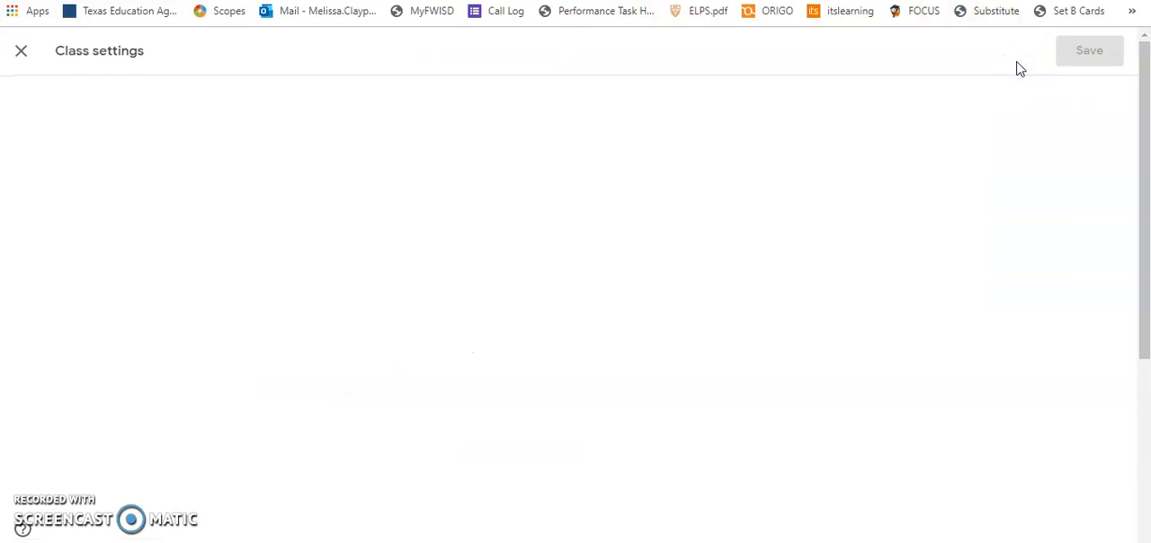
{"action": "scroll", "coordinate": [550, 416], "scroll_direction": "down", "scroll_amount": 4}
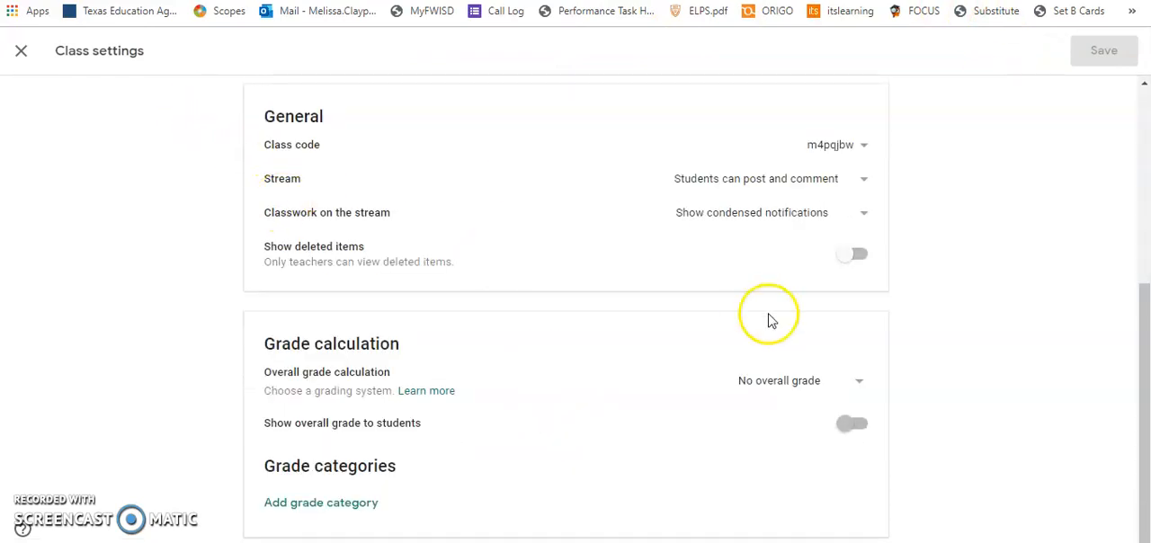
{"action": "left_click", "coordinate": [863, 180]}
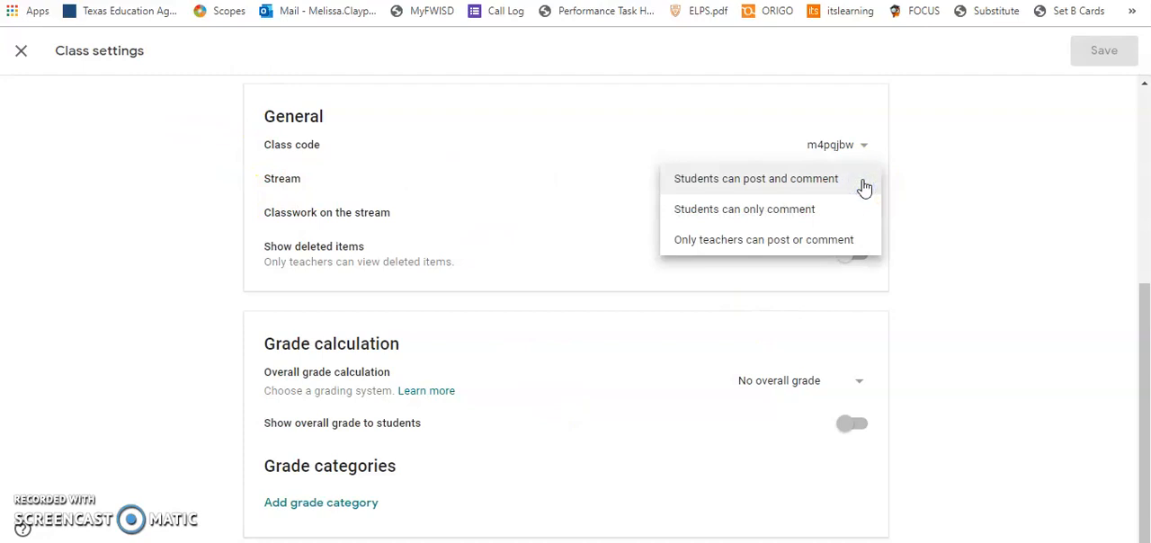
{"action": "left_click", "coordinate": [864, 187]}
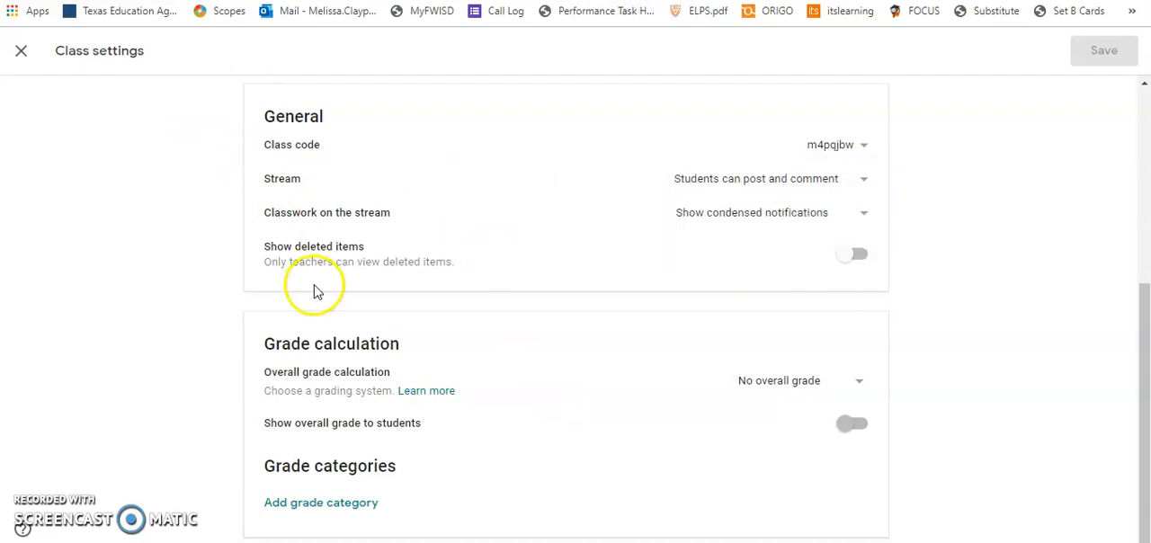
Review the class details and the class code setting, and close the class settings without changes.
{"action": "scroll", "coordinate": [314, 286], "scroll_direction": "up", "scroll_amount": 4}
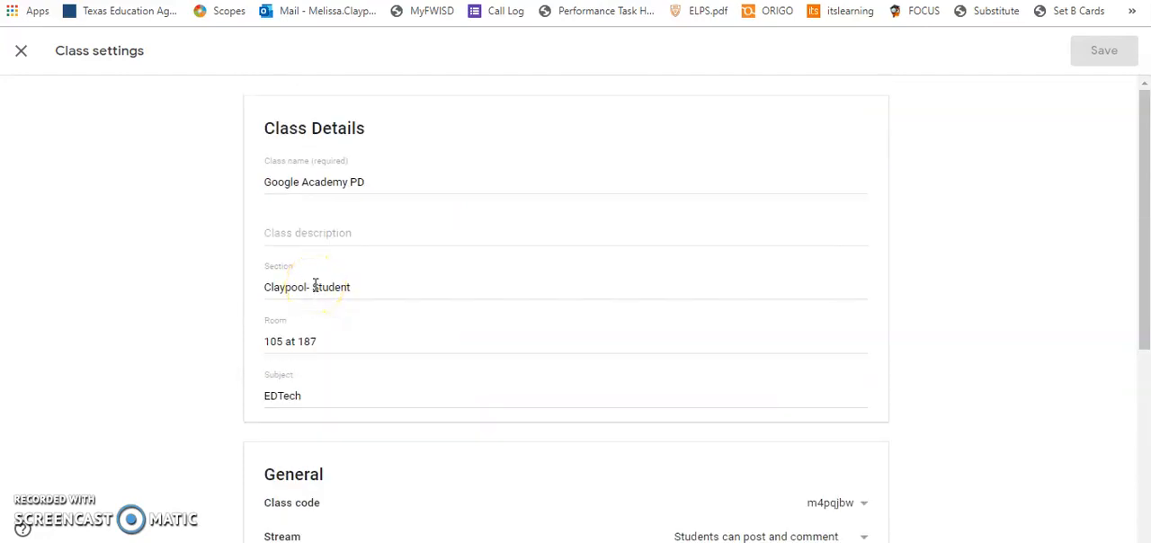
{"action": "scroll", "coordinate": [314, 286], "scroll_direction": "down", "scroll_amount": 4}
{"action": "scroll", "coordinate": [314, 288], "scroll_direction": "up", "scroll_amount": 4}
{"action": "scroll", "coordinate": [455, 333], "scroll_direction": "down", "scroll_amount": 2}
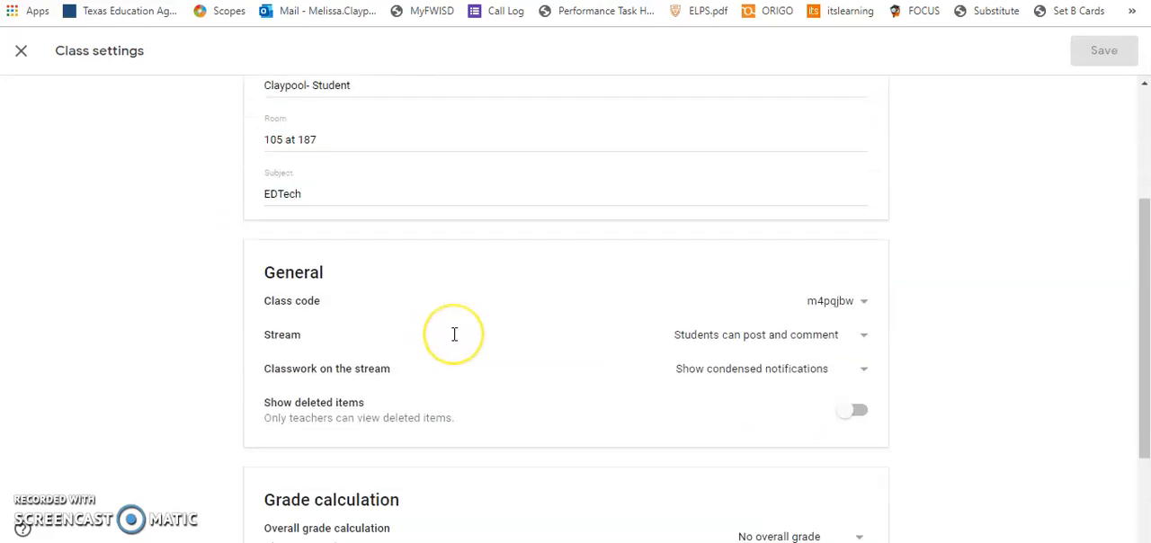
{"action": "scroll", "coordinate": [455, 333], "scroll_direction": "down", "scroll_amount": 1}
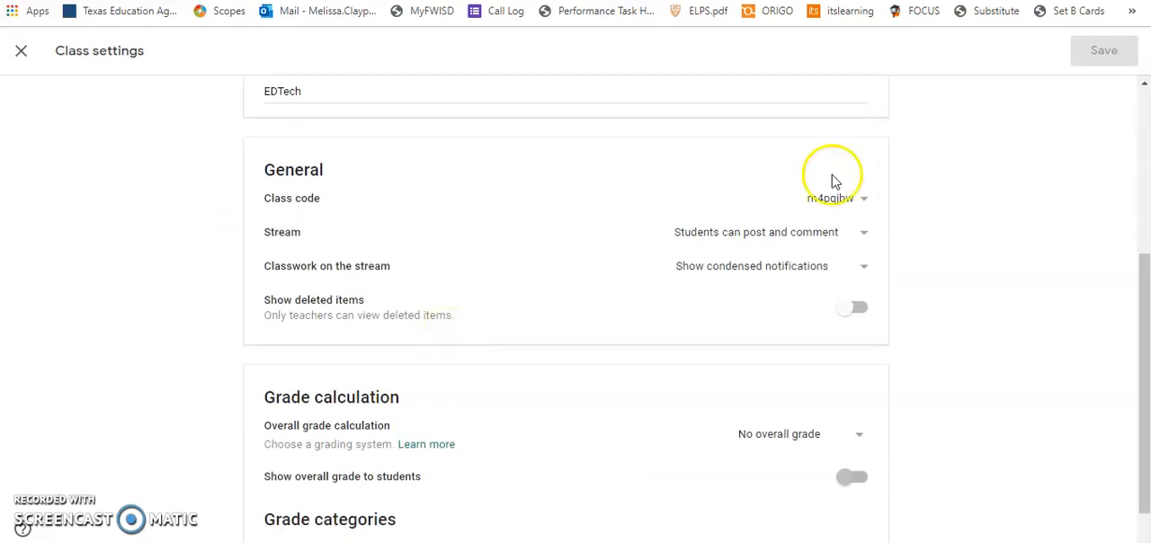
{"action": "left_click", "coordinate": [864, 200]}
{"action": "left_click", "coordinate": [864, 201]}
{"action": "left_click", "coordinate": [864, 202]}
{"action": "left_click", "coordinate": [940, 260]}
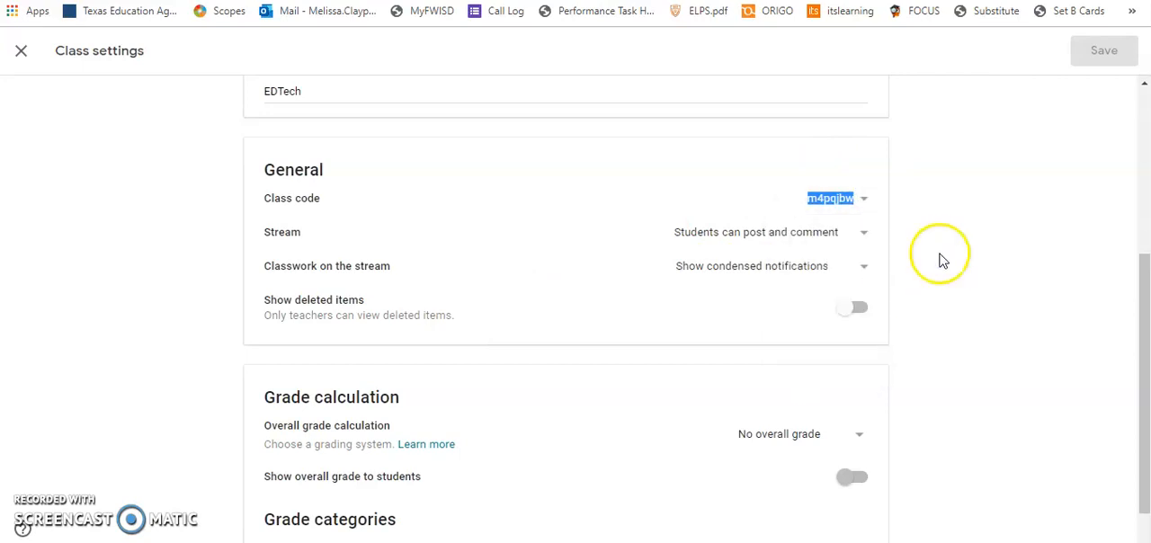
{"action": "scroll", "coordinate": [298, 180], "scroll_direction": "up", "scroll_amount": 3}
{"action": "left_click", "coordinate": [21, 51]}
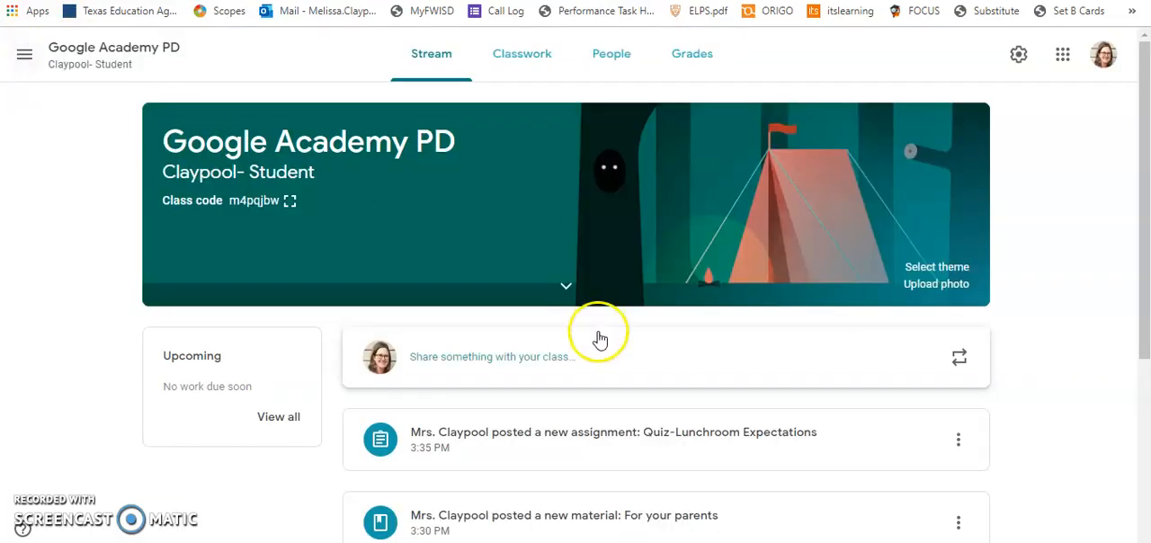
Look at the class's Classwork, People and Grades pages and return to Classwork.
{"action": "left_click", "coordinate": [529, 45]}
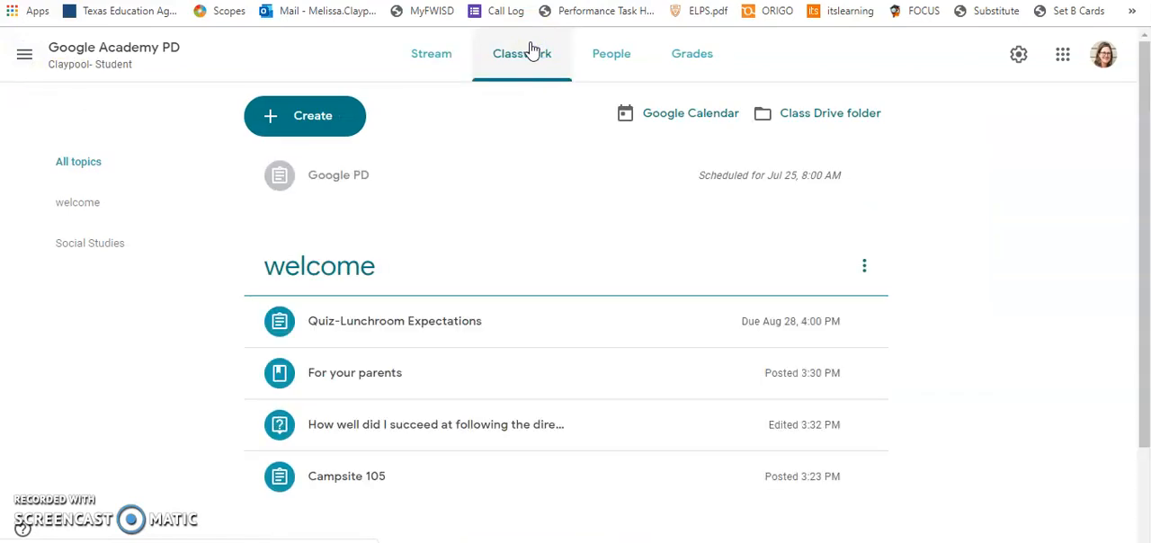
{"action": "left_click", "coordinate": [603, 55]}
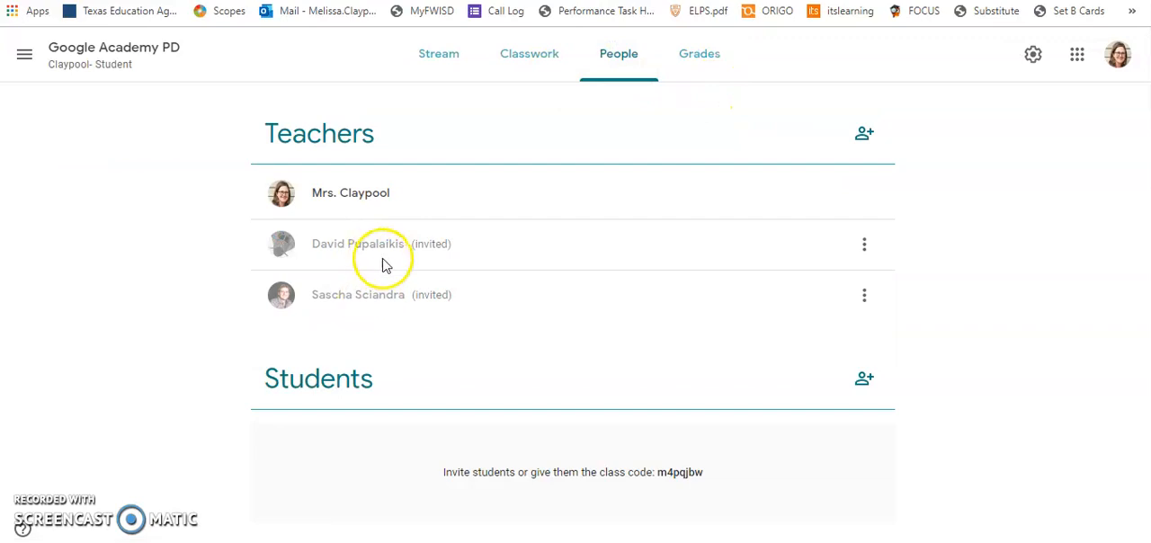
{"action": "left_click", "coordinate": [700, 54]}
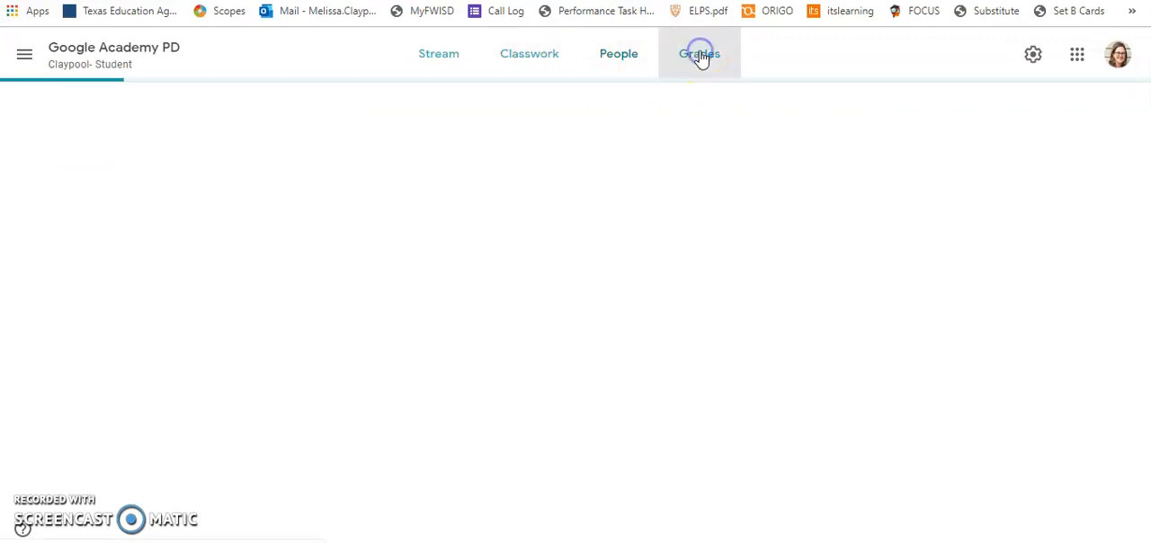
{"action": "left_click", "coordinate": [528, 56]}
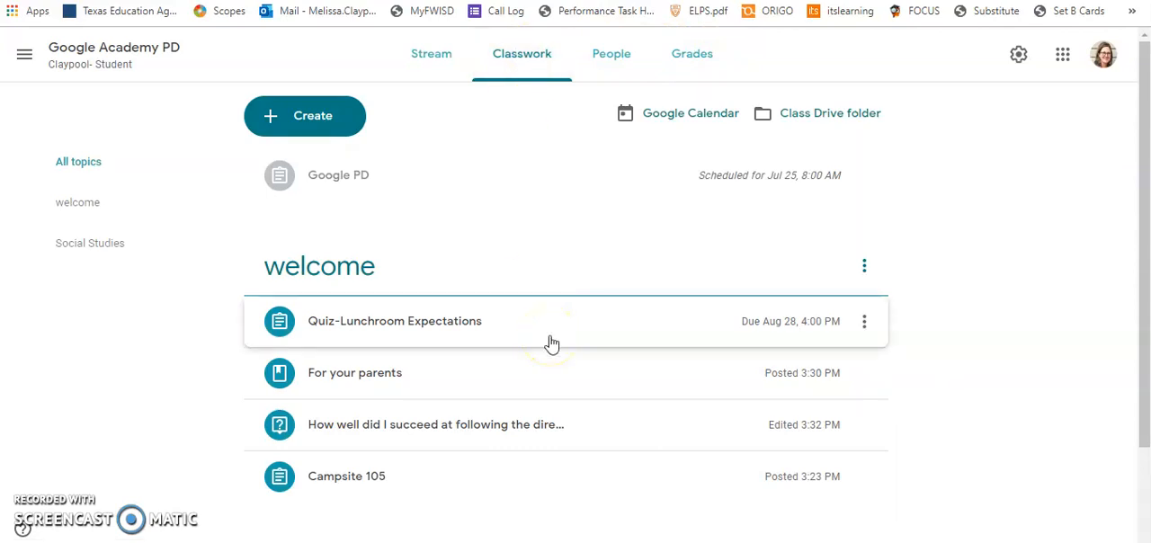
{"action": "left_click", "coordinate": [517, 68]}
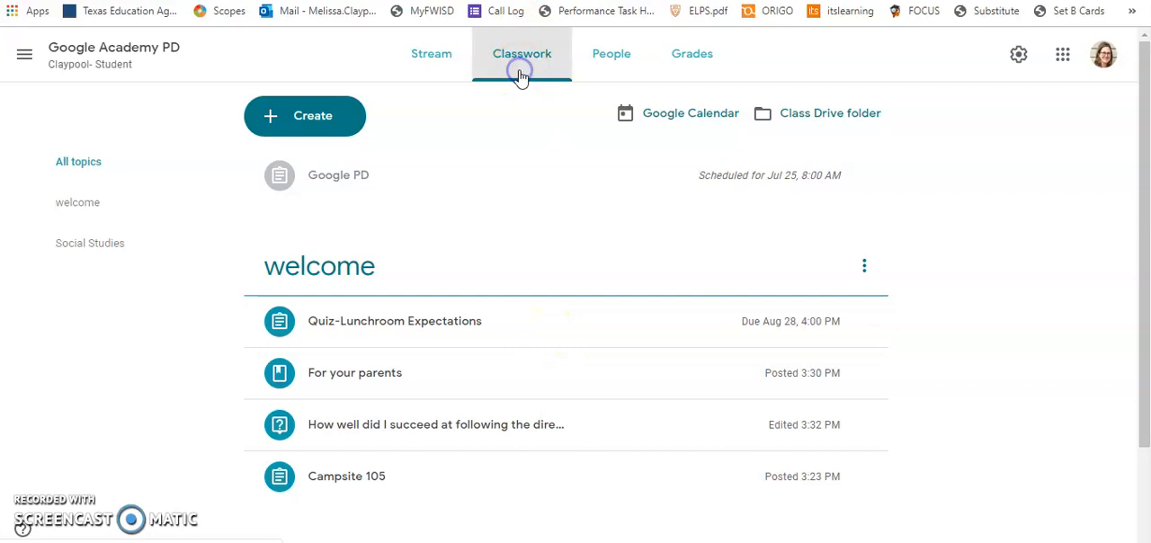
Create a new assignment in Google Academy PD with the title "testing 123".
{"action": "left_click", "coordinate": [328, 111]}
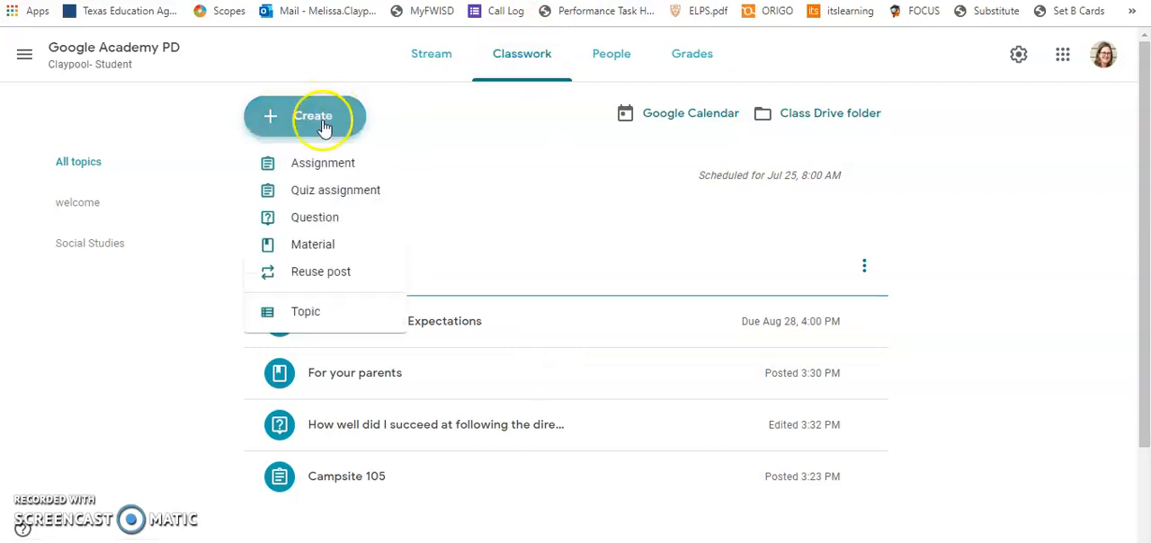
{"action": "left_click", "coordinate": [320, 166]}
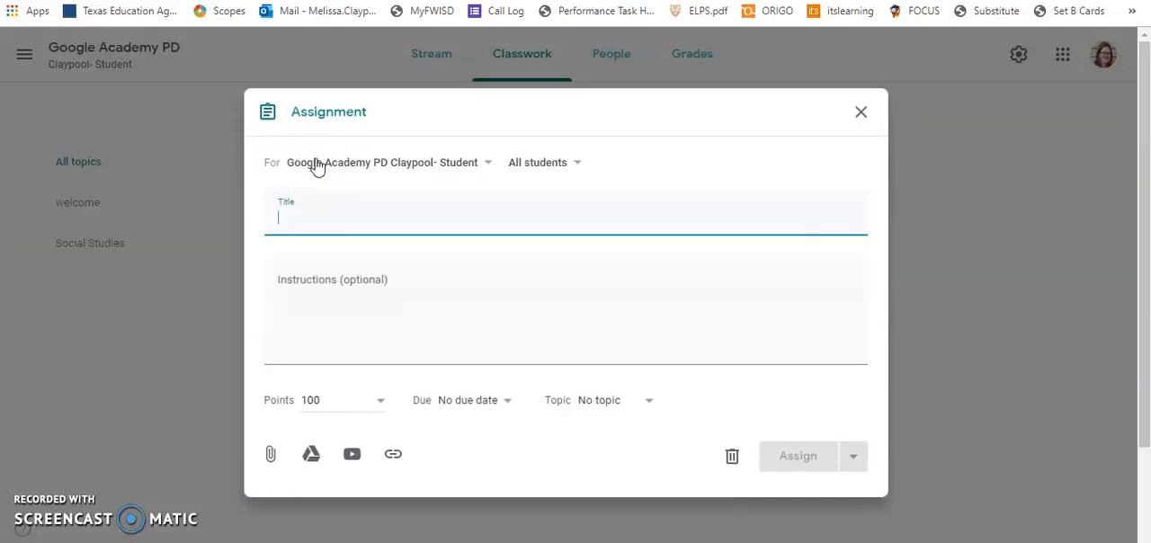
{"action": "left_click", "coordinate": [297, 241]}
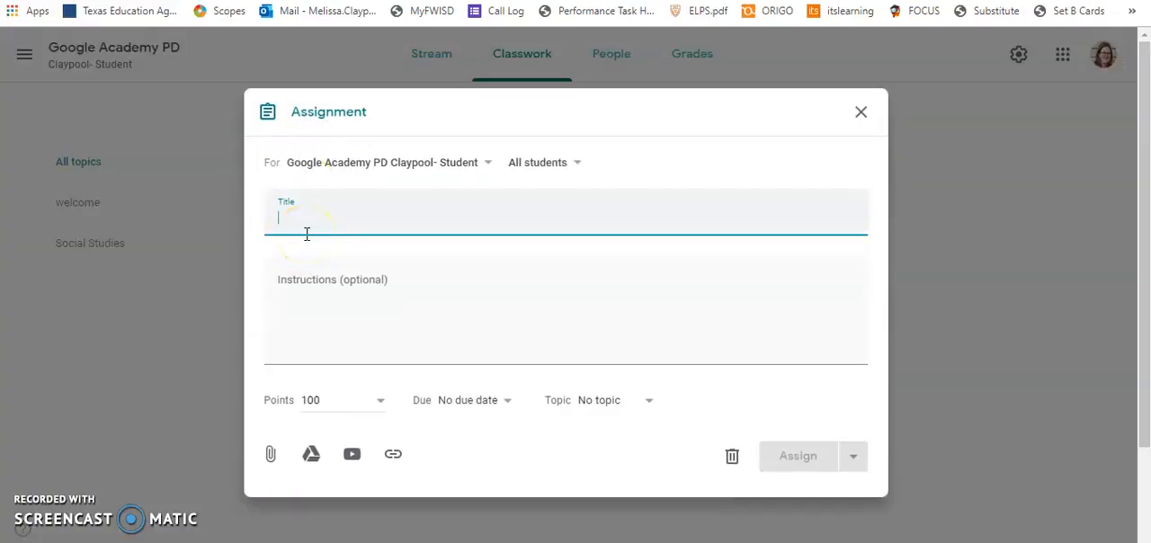
{"action": "type", "text": "testing 123"}
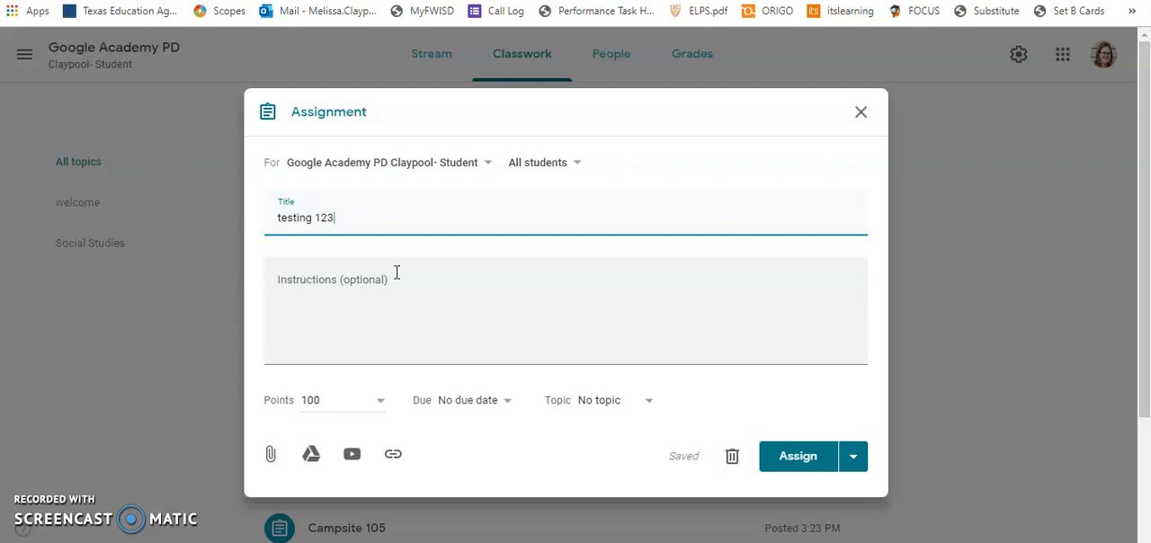
Attach the Lunchroom Expectations Quiz form to the assignment from the Google Anatomy folder in My Drive.
{"action": "left_click", "coordinate": [311, 455]}
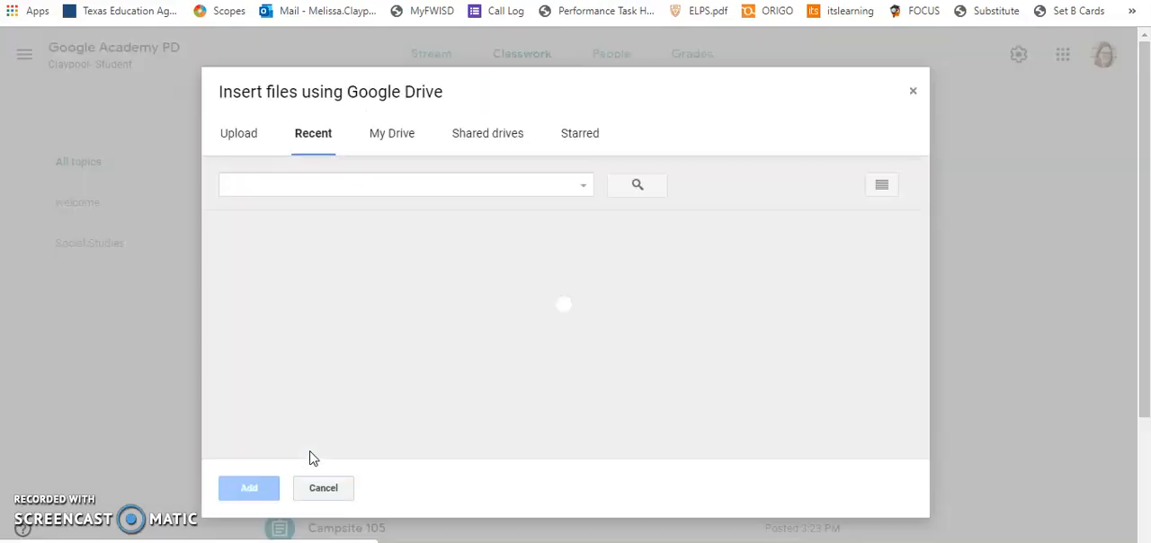
{"action": "left_click", "coordinate": [391, 132]}
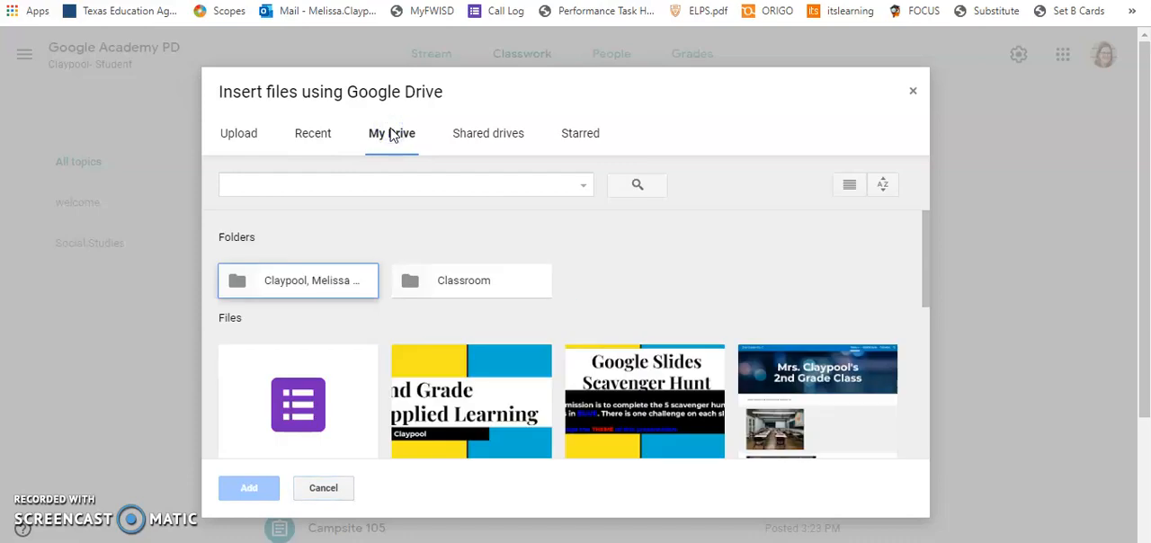
{"action": "double_click", "coordinate": [310, 280]}
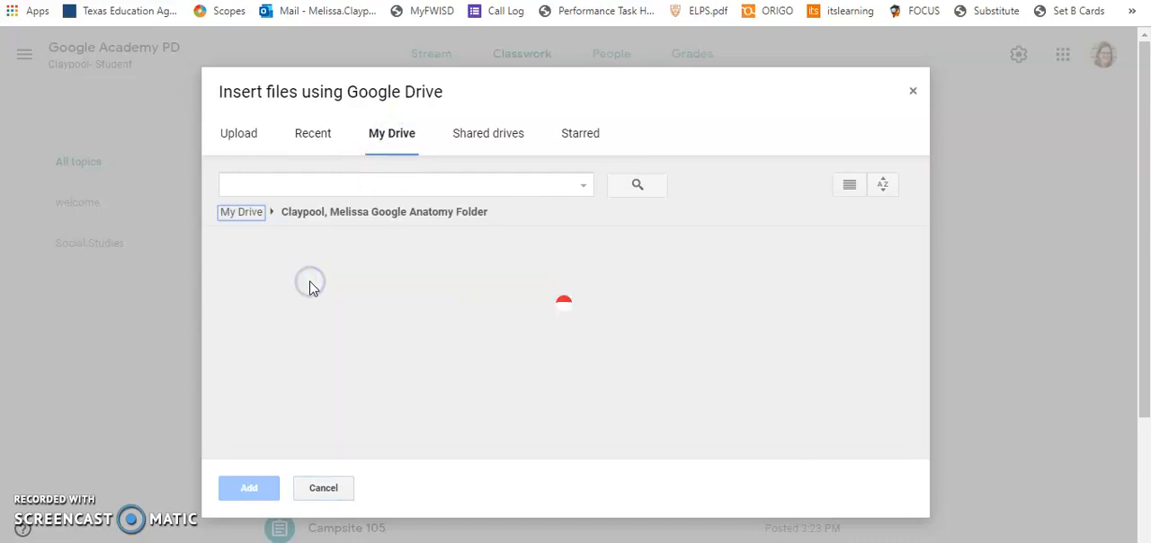
{"action": "left_click", "coordinate": [304, 350]}
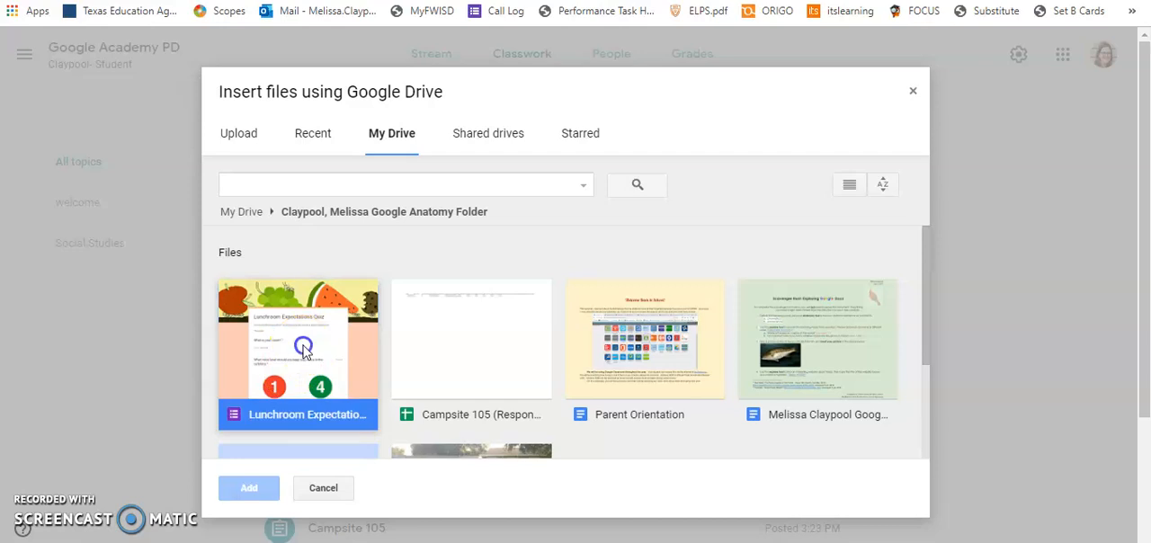
{"action": "left_click", "coordinate": [238, 493]}
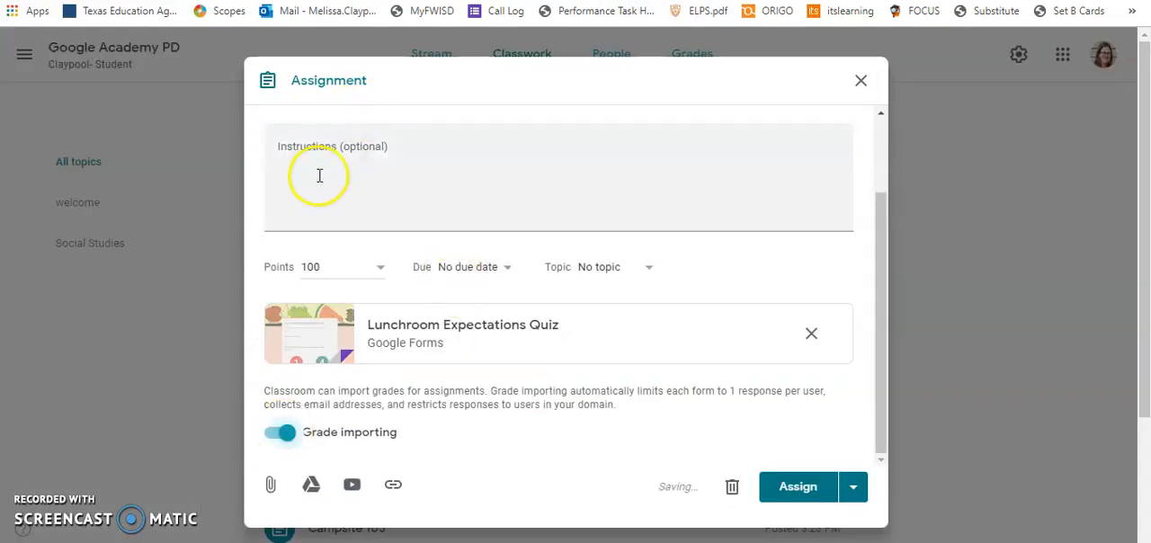
Enter the assignment instructions "Take the quiz and submit it.".
{"action": "left_click", "coordinate": [329, 168]}
{"action": "type", "text": "Take the quiz and submit it."}
{"action": "left_click", "coordinate": [334, 158]}
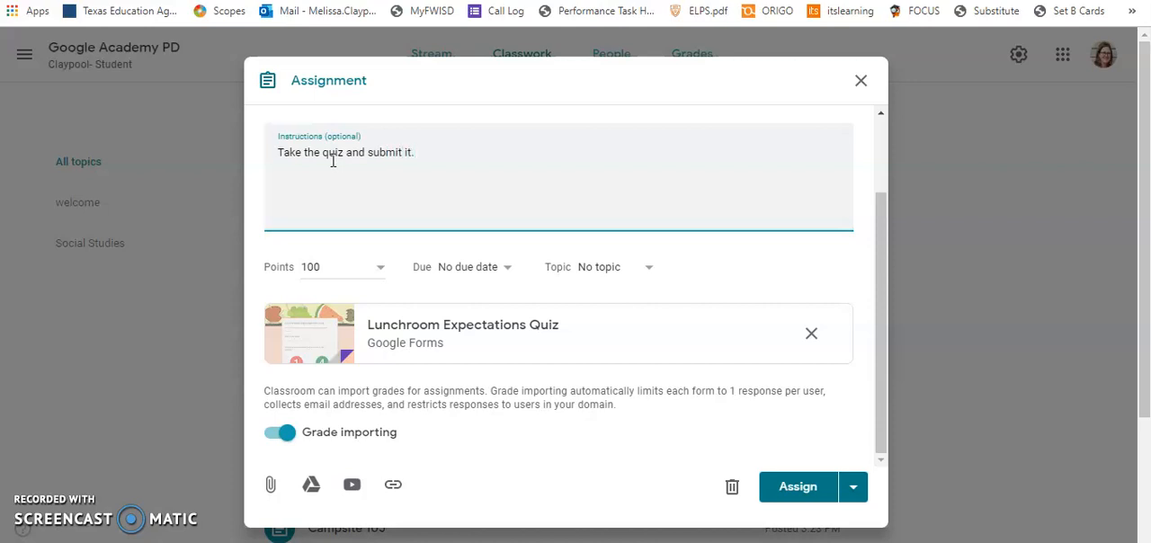
View the assign, schedule and draft options for the assignment and turn off grade importing.
{"action": "left_click", "coordinate": [854, 488]}
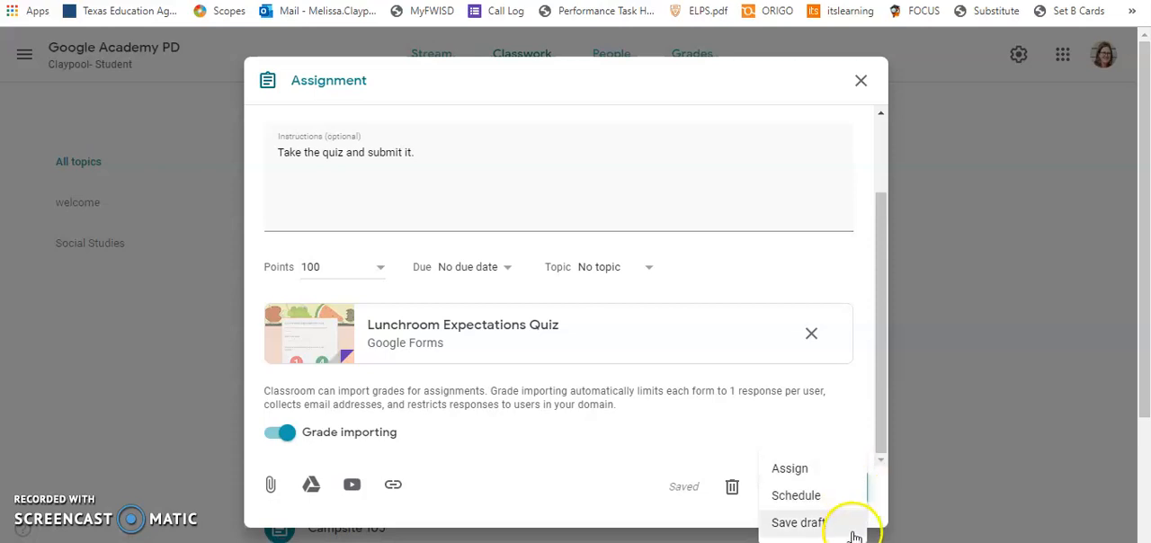
{"action": "left_click", "coordinate": [836, 433]}
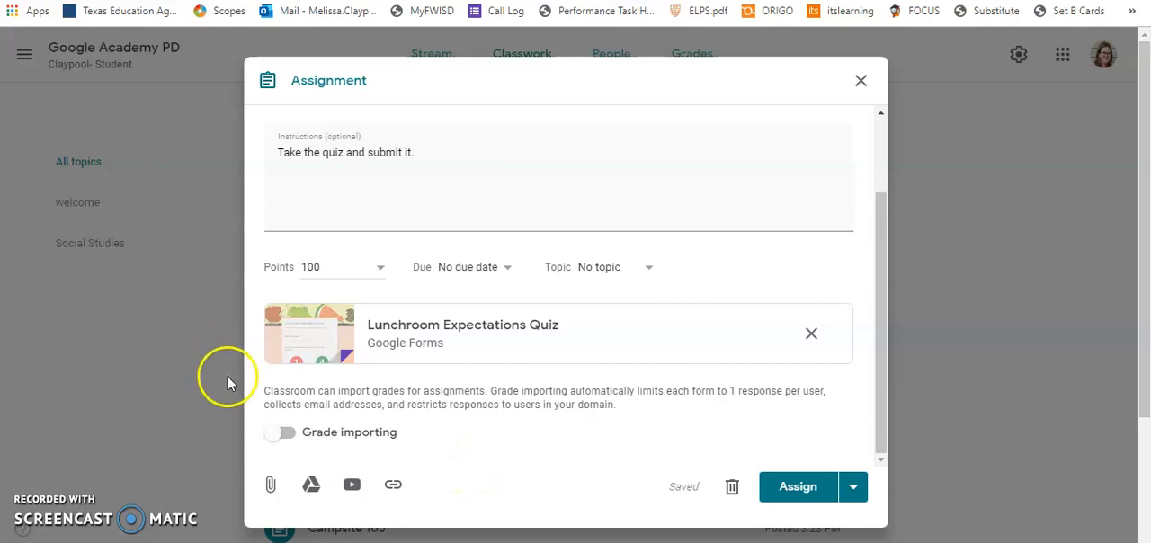
Turn on grade importing for the testing 123 assignment and assign it to the class.
{"action": "left_click", "coordinate": [288, 435]}
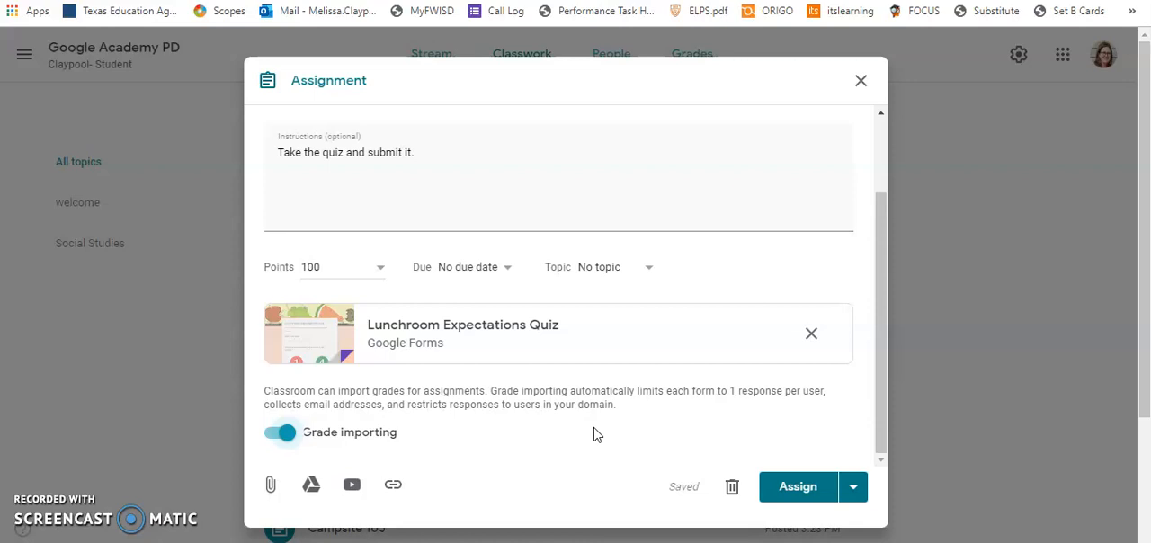
{"action": "left_click", "coordinate": [801, 488]}
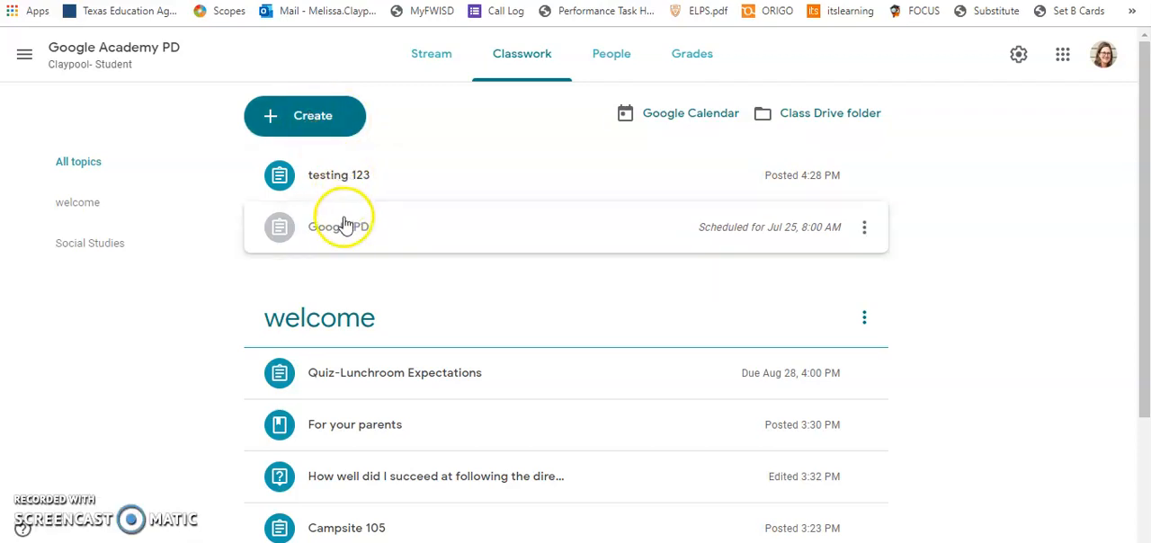
{"action": "scroll", "coordinate": [342, 297], "scroll_direction": "down", "scroll_amount": 2}
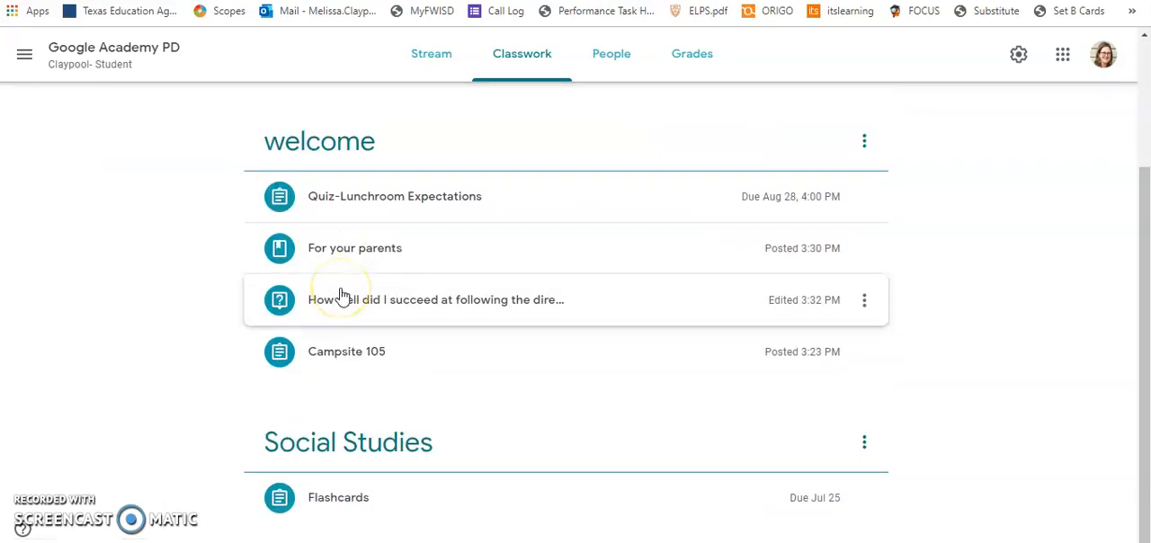
{"action": "scroll", "coordinate": [314, 425], "scroll_direction": "up", "scroll_amount": 2}
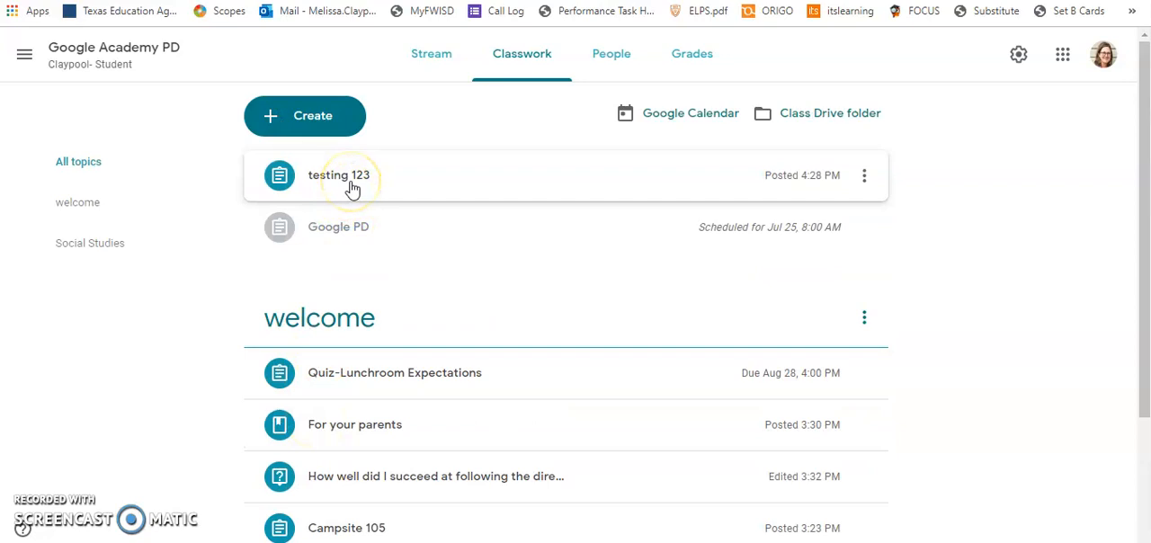
Create a new quiz assignment in the class with the instructions "quiz attempt PD".
{"action": "left_click", "coordinate": [342, 135]}
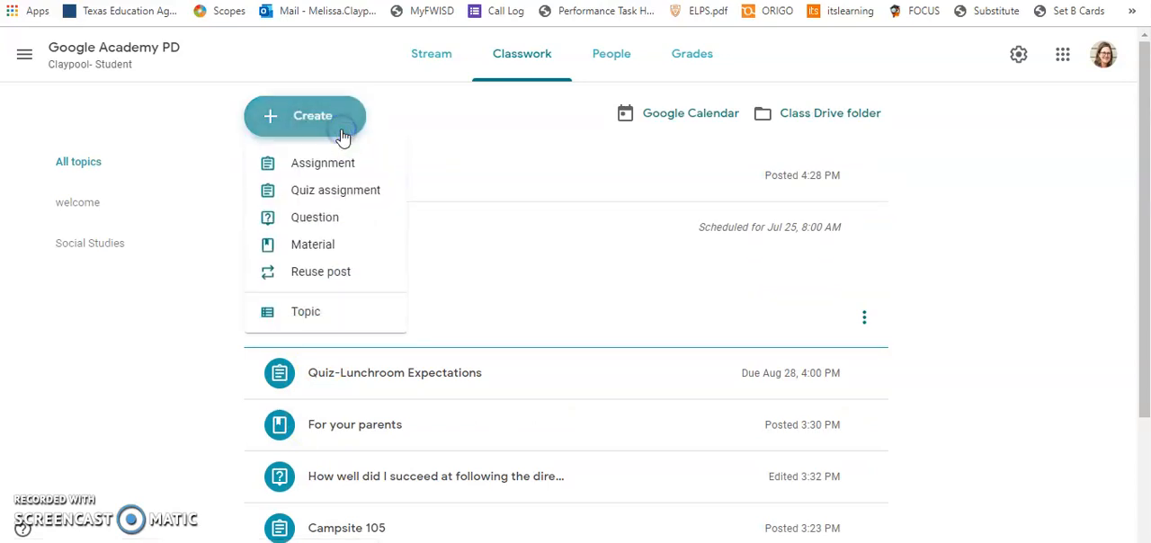
{"action": "left_click", "coordinate": [335, 194]}
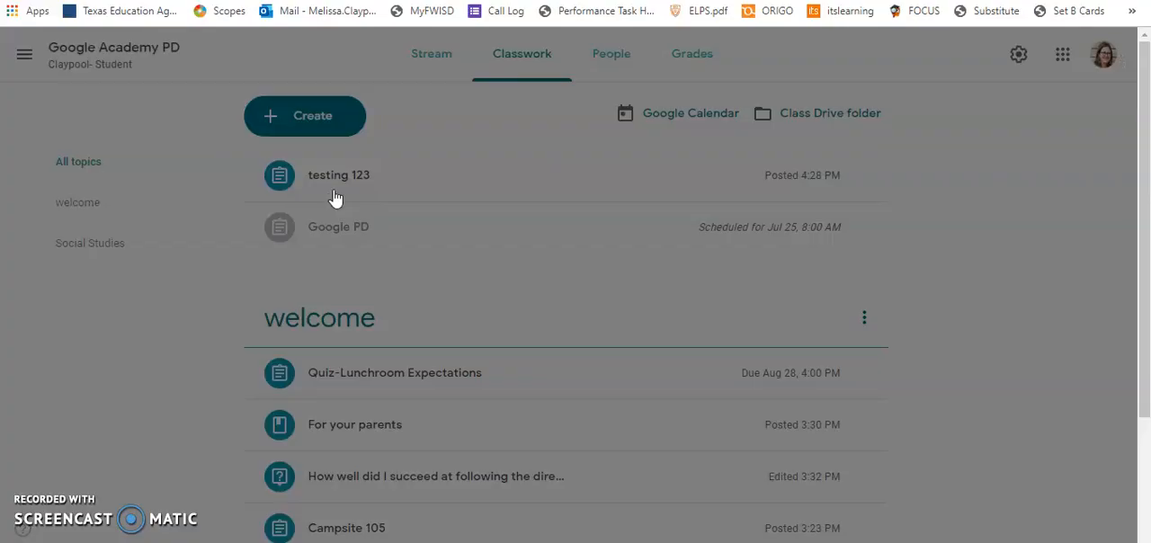
{"action": "left_click", "coordinate": [288, 184]}
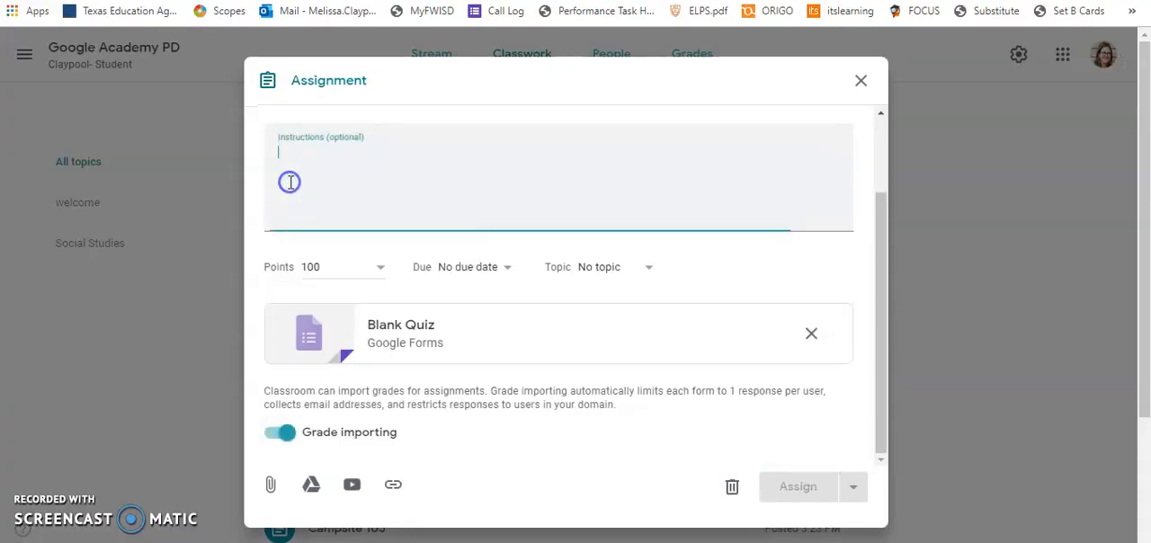
{"action": "type", "text": "quiz"}
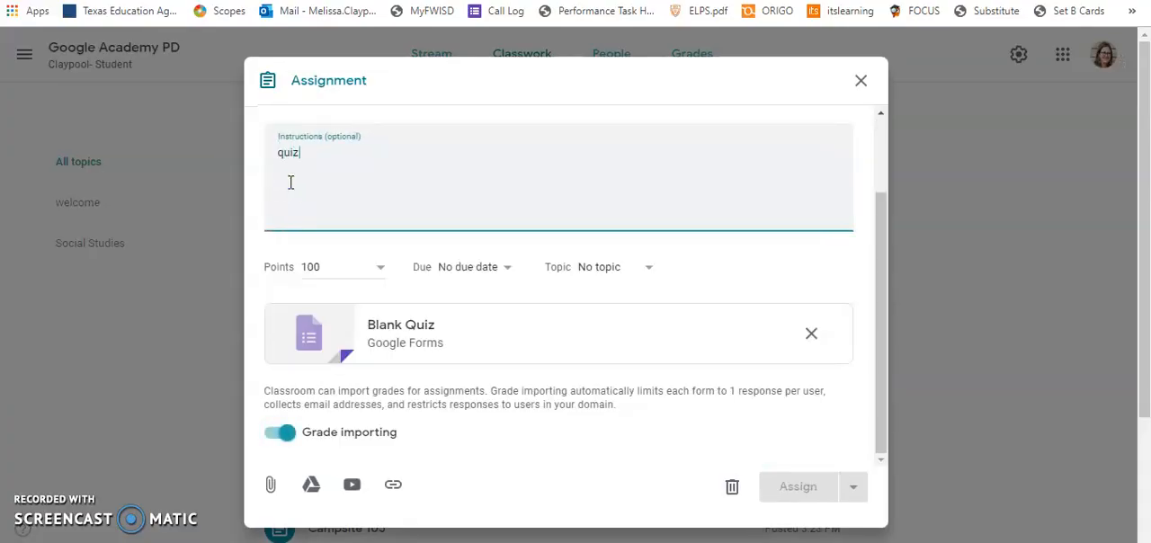
{"action": "type", "text": " attempt PD"}
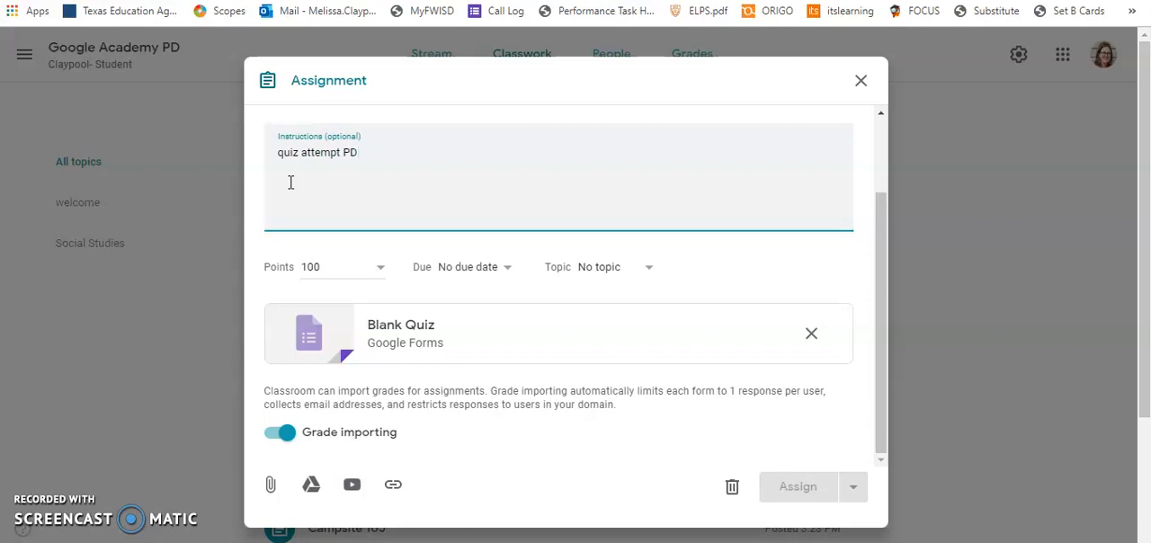
Title the quiz assignment "Quiz attempt PD".
{"action": "scroll", "coordinate": [291, 183], "scroll_direction": "up", "scroll_amount": 3}
{"action": "left_click", "coordinate": [289, 180]}
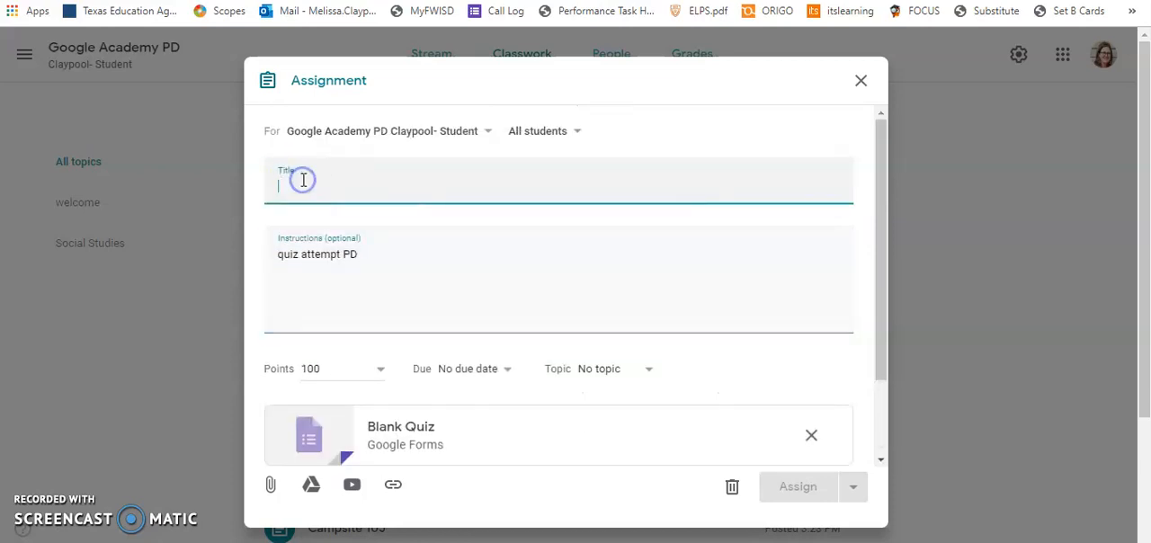
{"action": "type", "text": "Quiz"}
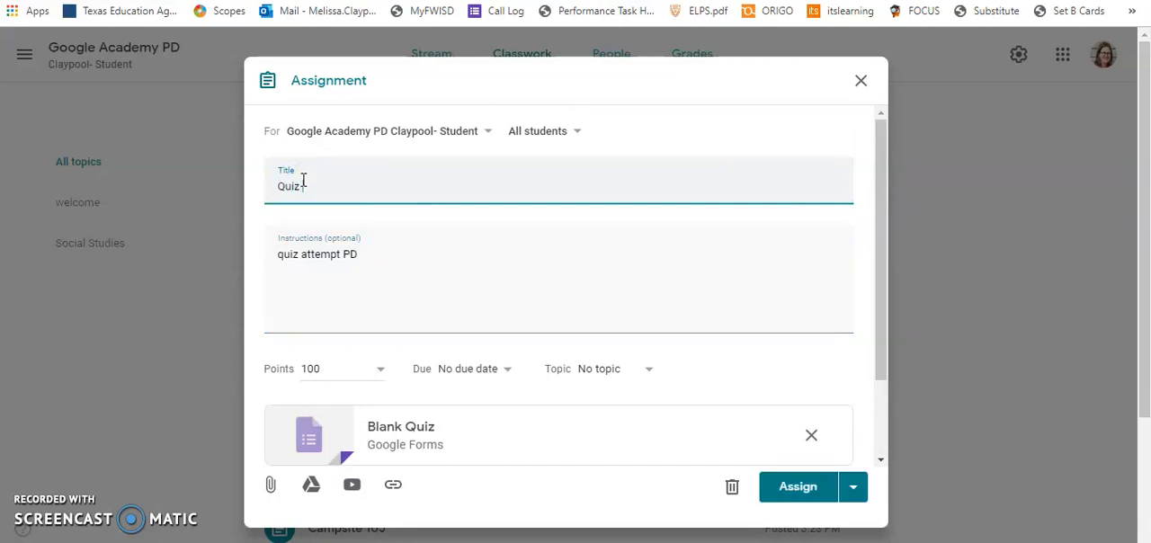
{"action": "type", "text": " attempt PD"}
Set the quiz assignment's points to 10 and file it under the Social Studies topic.
{"action": "right_click", "coordinate": [381, 369]}
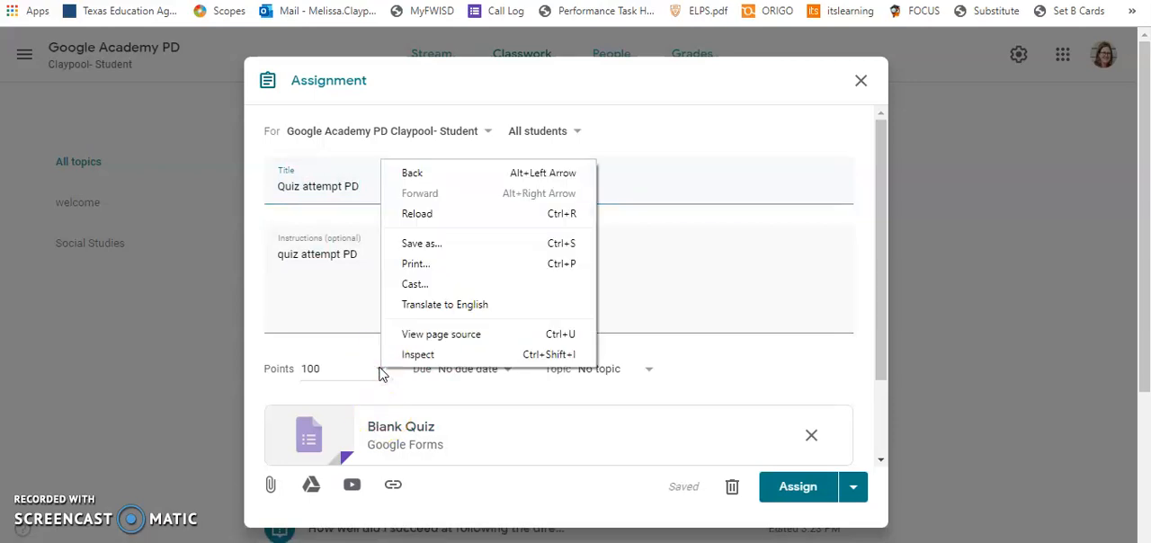
{"action": "left_click", "coordinate": [358, 362]}
{"action": "key", "text": "BackSpace"}
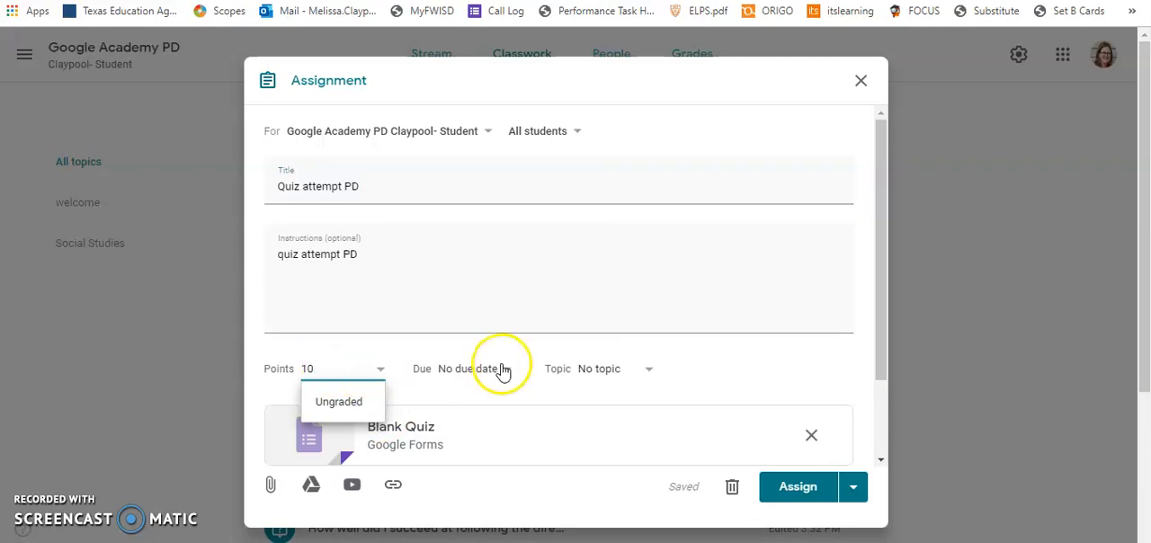
{"action": "left_click", "coordinate": [493, 393]}
{"action": "left_click", "coordinate": [591, 380]}
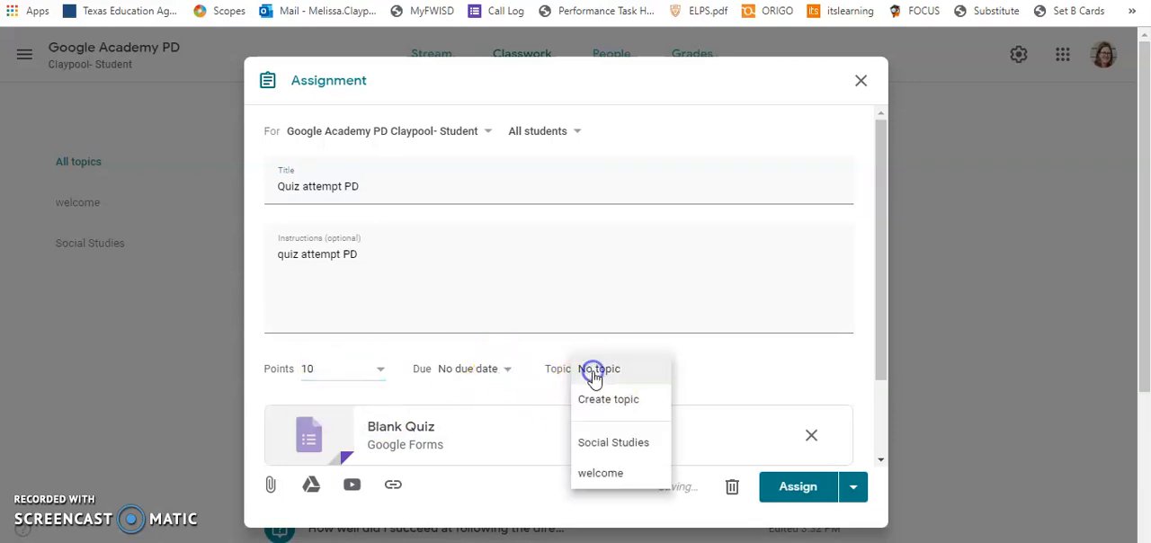
{"action": "left_click", "coordinate": [601, 471]}
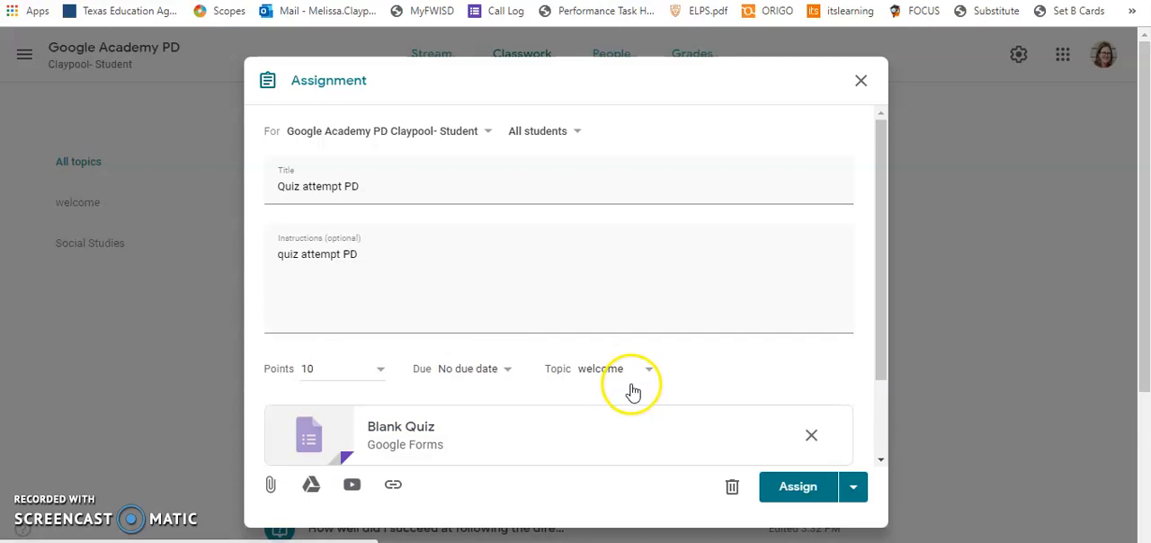
{"action": "left_click", "coordinate": [634, 370]}
{"action": "left_click", "coordinate": [611, 333]}
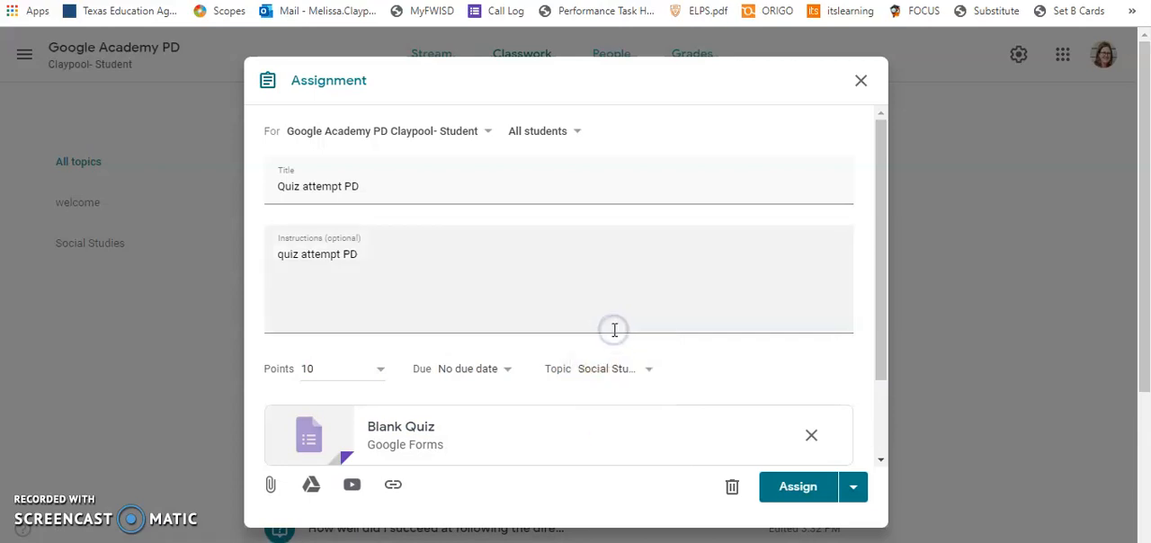
Open the attached Blank Quiz form in Google Forms and rename its file "quiz attempt for PD".
{"action": "left_click", "coordinate": [401, 429]}
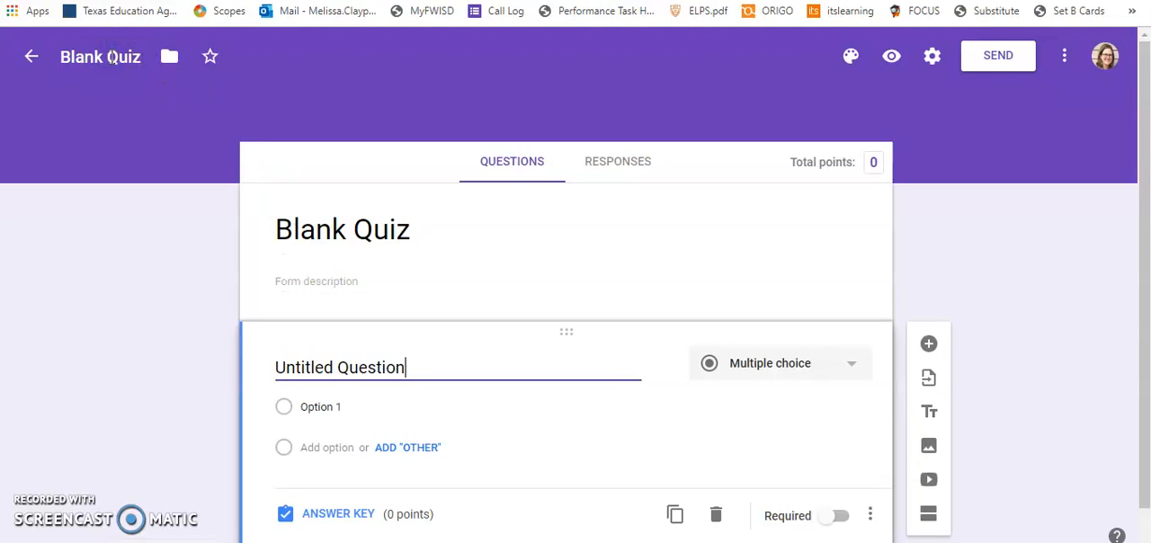
{"action": "left_click", "coordinate": [135, 58]}
{"action": "key", "text": "BackSpace"}
{"action": "key", "text": "BackSpace"}
{"action": "key", "text": "BackSpace"}
{"action": "key", "text": "BackSpace"}
{"action": "key", "text": "BackSpace"}
{"action": "key", "text": "BackSpace"}
{"action": "key", "text": "BackSpace"}
{"action": "key", "text": "BackSpace"}
{"action": "key", "text": "BackSpace"}
{"action": "key", "text": "BackSpace"}
{"action": "type", "text": "quiz aattem"}
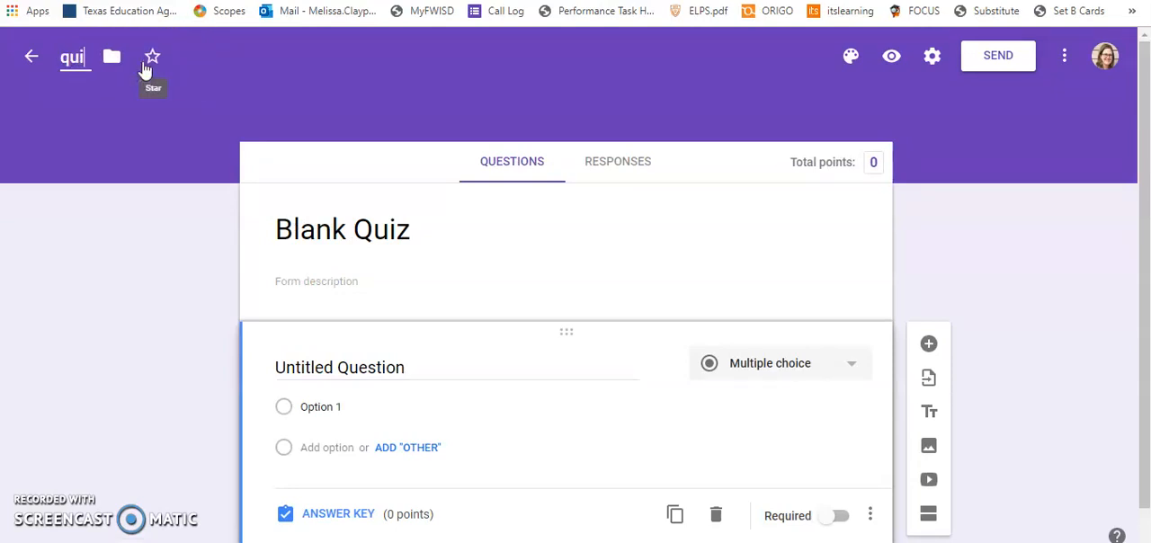
{"action": "key", "text": "BackSpace"}
{"action": "key", "text": "BackSpace"}
{"action": "key", "text": "BackSpace"}
{"action": "key", "text": "BackSpace"}
{"action": "key", "text": "BackSpace"}
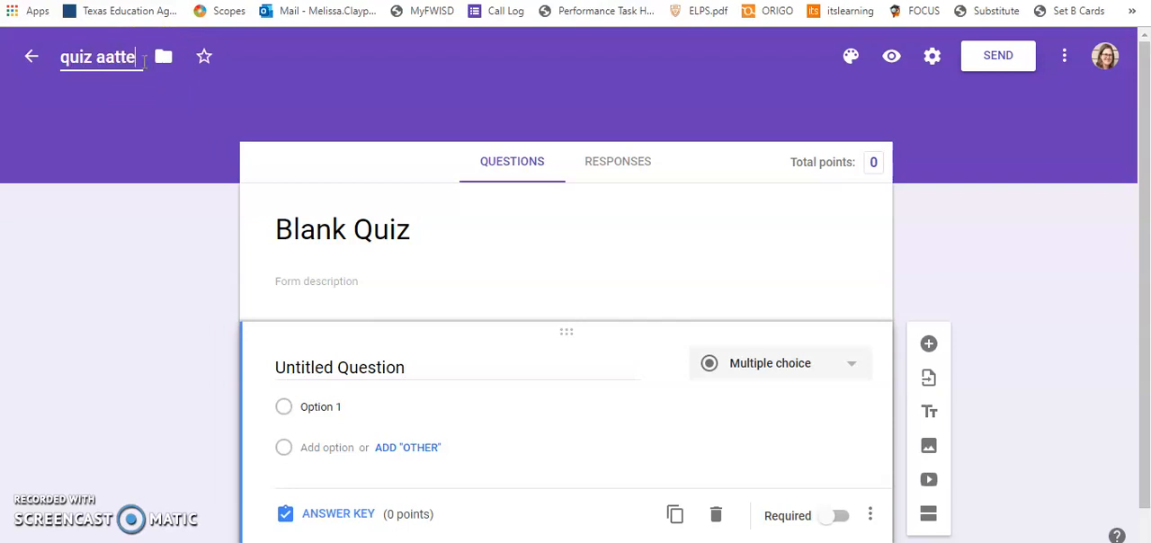
{"action": "type", "text": "ttempt"}
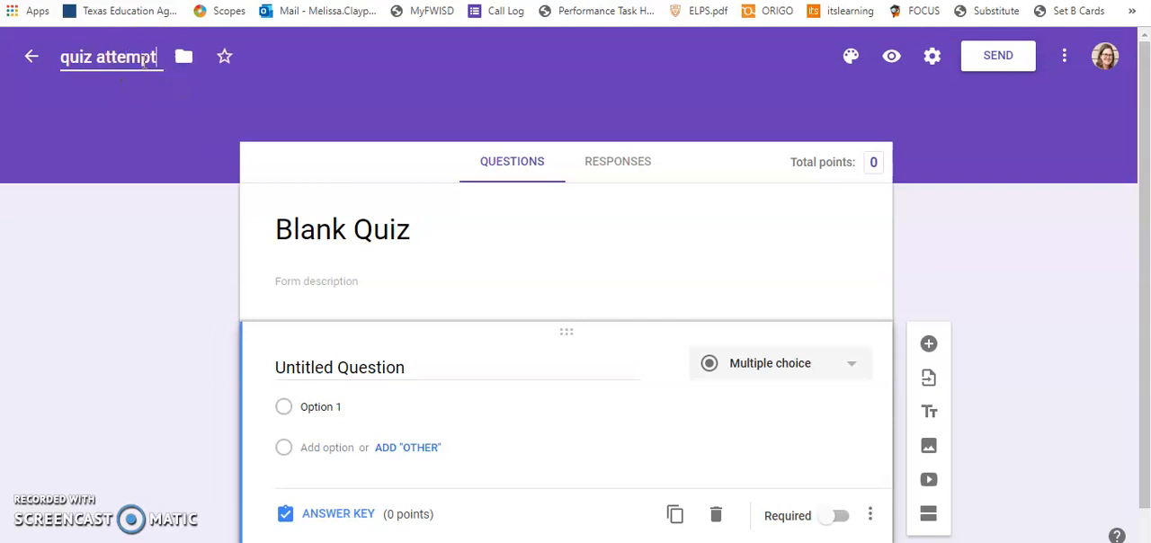
{"action": "type", "text": " for PD"}
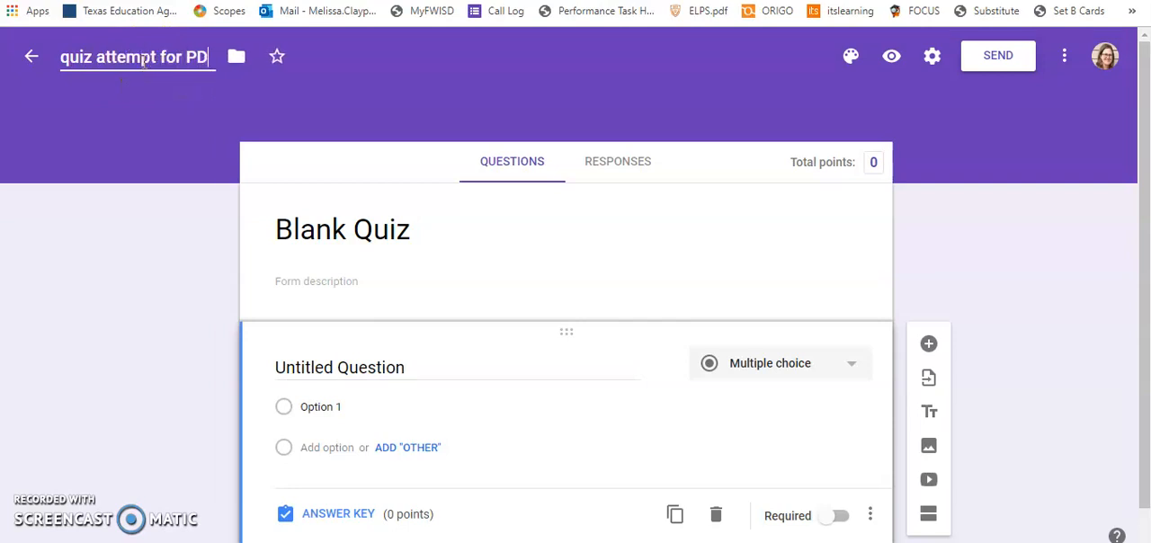
Change the heading inside the quiz form to "Quiz attempt for PD".
{"action": "left_click", "coordinate": [392, 231]}
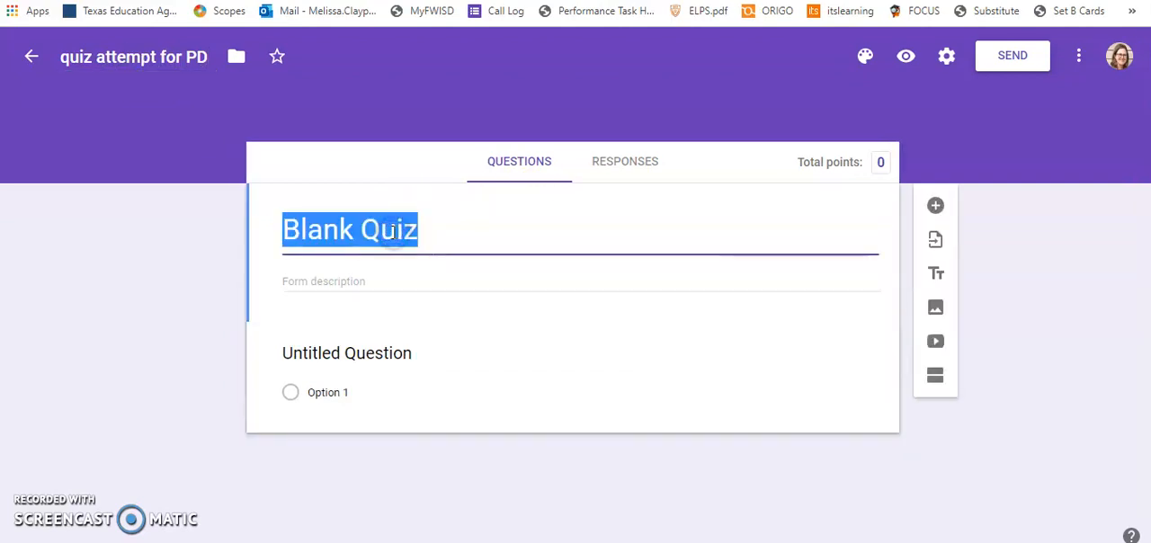
{"action": "type", "text": "Quiz a"}
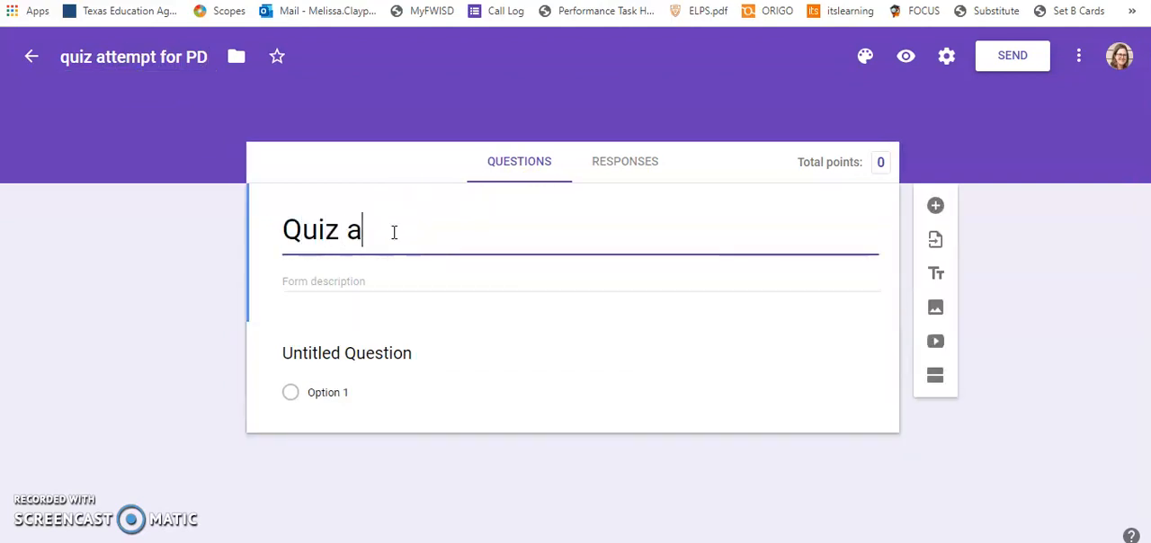
{"action": "type", "text": "ttempt for PD"}
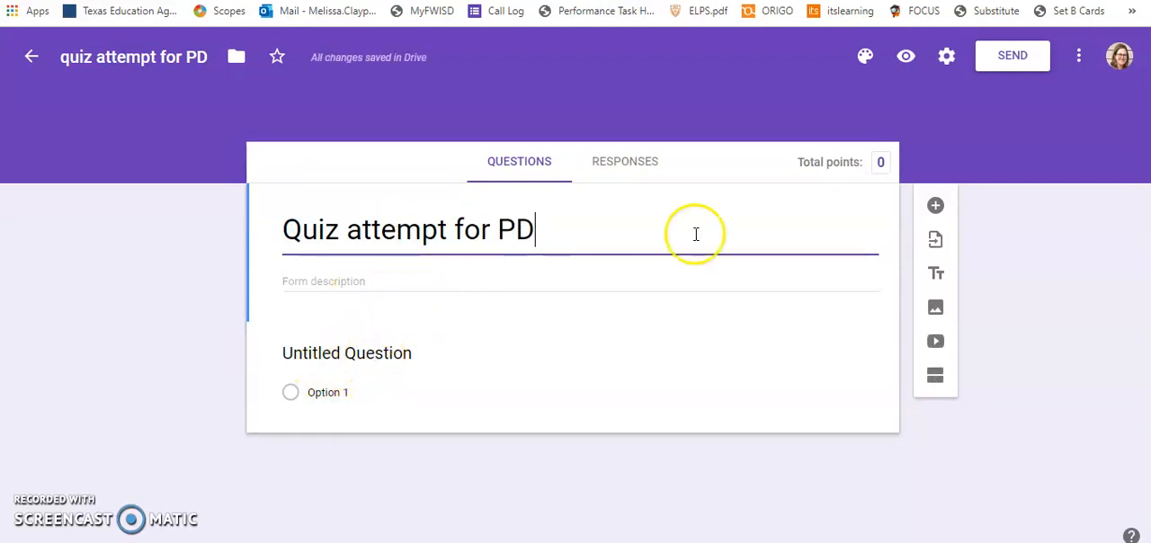
Replace the untitled multiple-choice question's text with "How are you today?".
{"action": "left_click", "coordinate": [386, 354]}
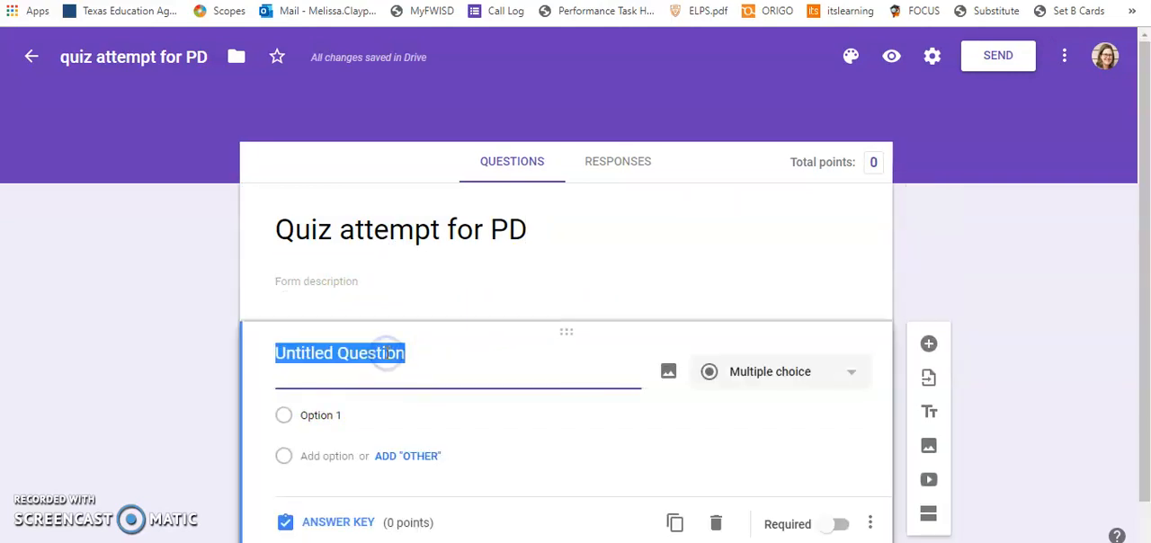
{"action": "type", "text": "Ho"}
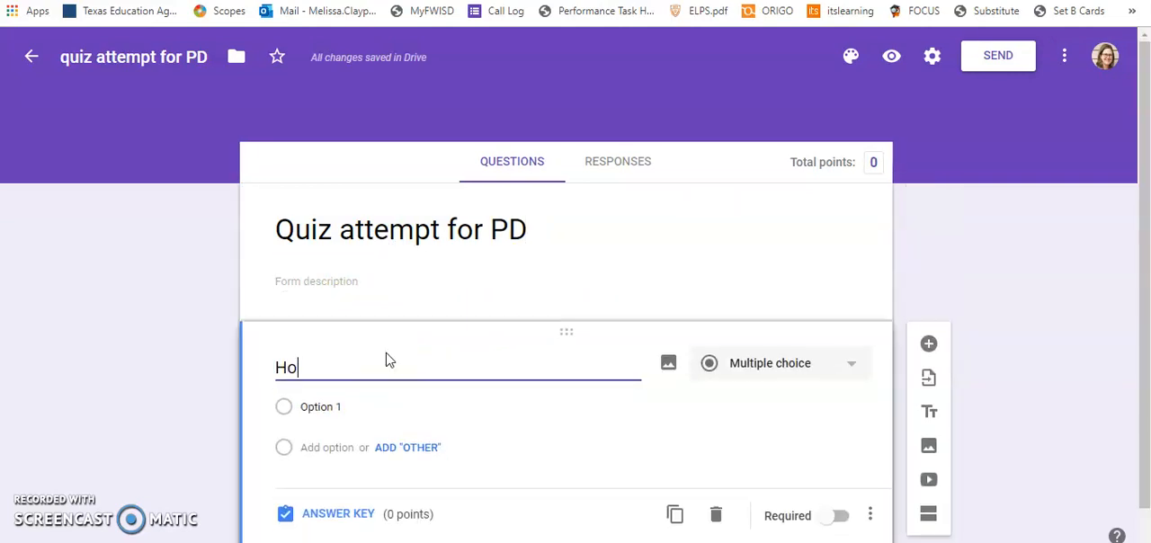
{"action": "type", "text": "w are you today?"}
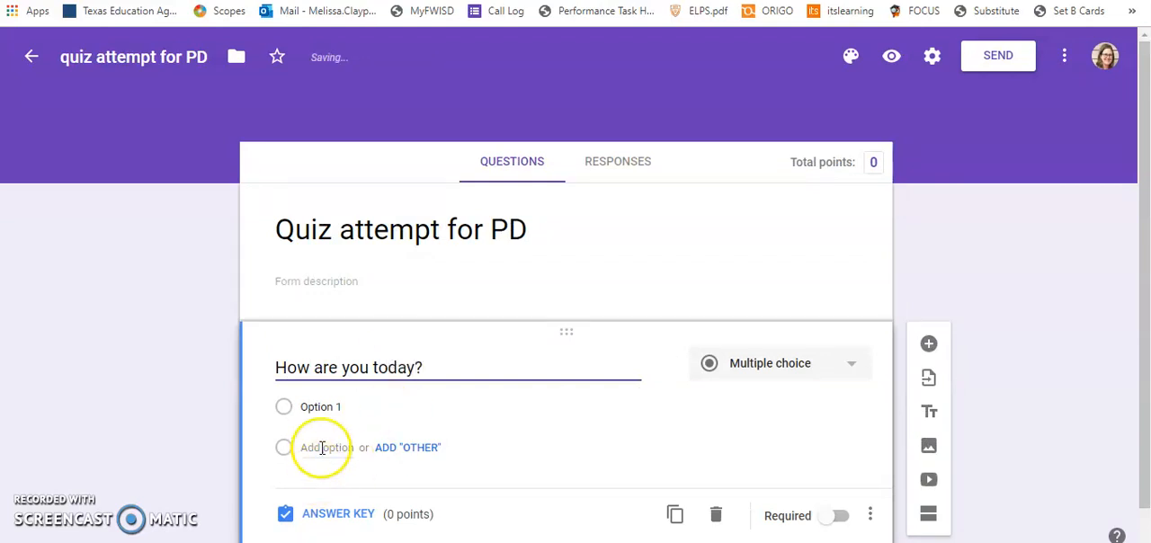
Give the question two answer options, "well" and "I want to be asleep, thanks.".
{"action": "left_click", "coordinate": [343, 407]}
{"action": "right_click", "coordinate": [343, 407]}
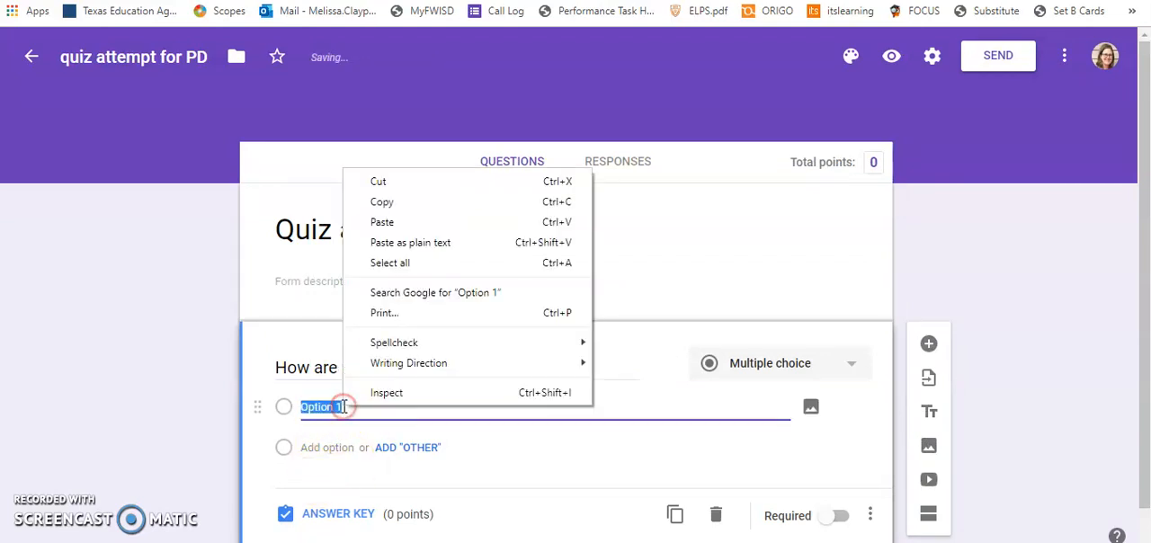
{"action": "left_click", "coordinate": [344, 407]}
{"action": "left_click", "coordinate": [344, 407]}
{"action": "key", "text": "BackSpace"}
{"action": "key", "text": "BackSpace"}
{"action": "key", "text": "BackSpace"}
{"action": "key", "text": "BackSpace"}
{"action": "key", "text": "BackSpace"}
{"action": "key", "text": "BackSpace"}
{"action": "key", "text": "BackSpace"}
{"action": "key", "text": "BackSpace"}
{"action": "type", "text": "well"}
{"action": "left_click", "coordinate": [341, 447]}
{"action": "type", "text": "I"}
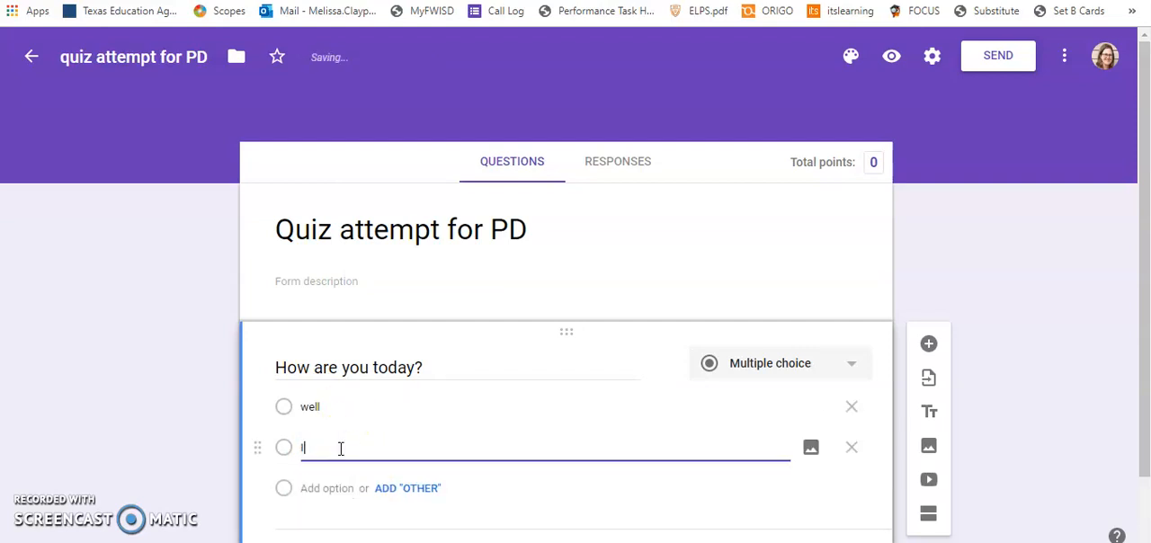
{"action": "type", "text": " want to be a"}
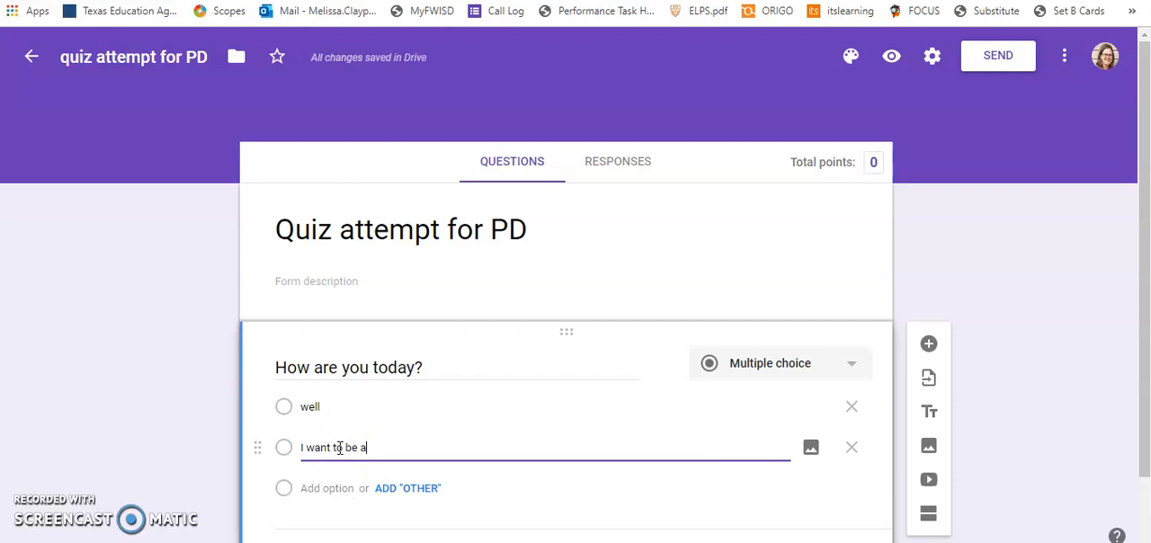
{"action": "type", "text": "sleep, thanks."}
Mark both "well" and "I want to be asleep, thanks." as correct in the question's answer key.
{"action": "scroll", "coordinate": [564, 411], "scroll_direction": "down", "scroll_amount": 1}
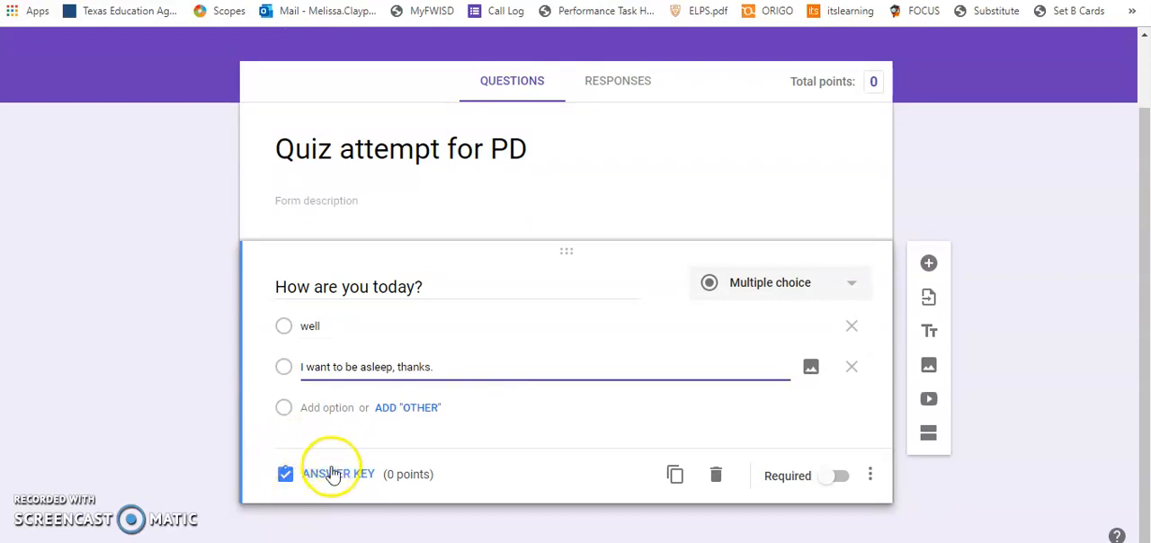
{"action": "left_click", "coordinate": [329, 470]}
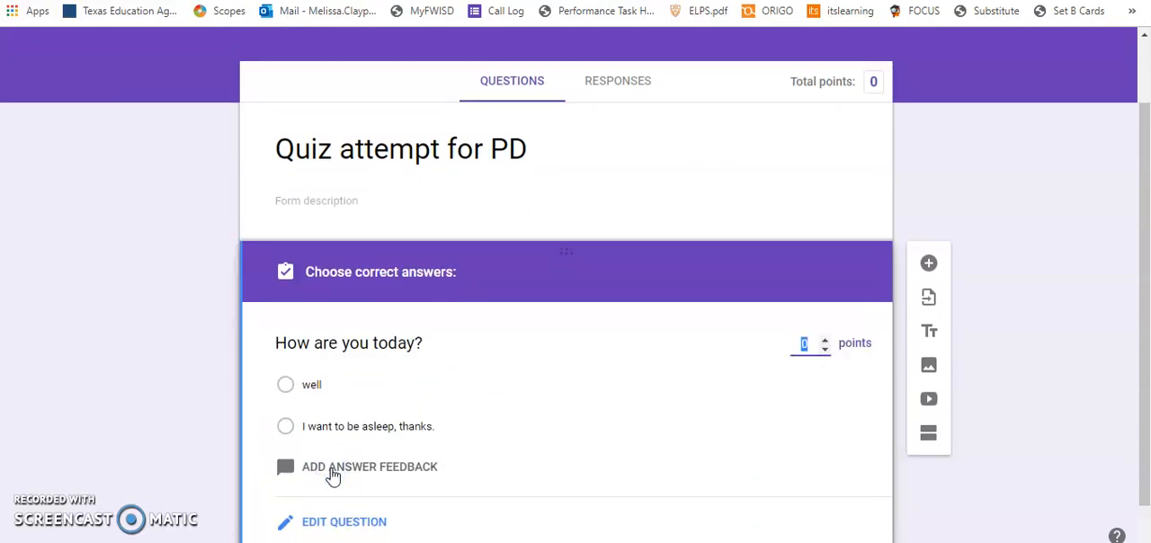
{"action": "left_click", "coordinate": [286, 386]}
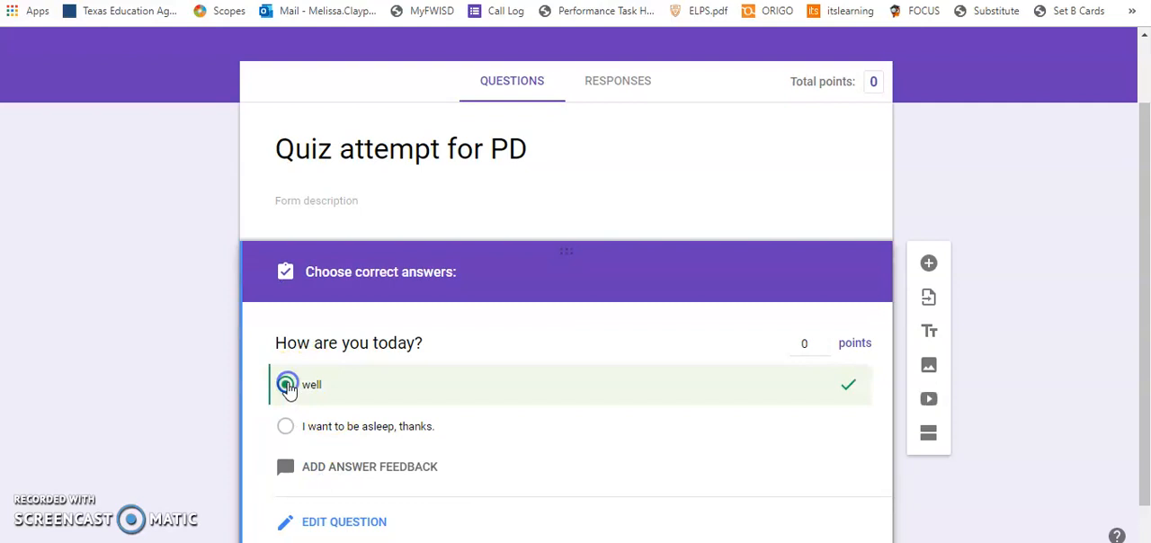
{"action": "left_click", "coordinate": [286, 426]}
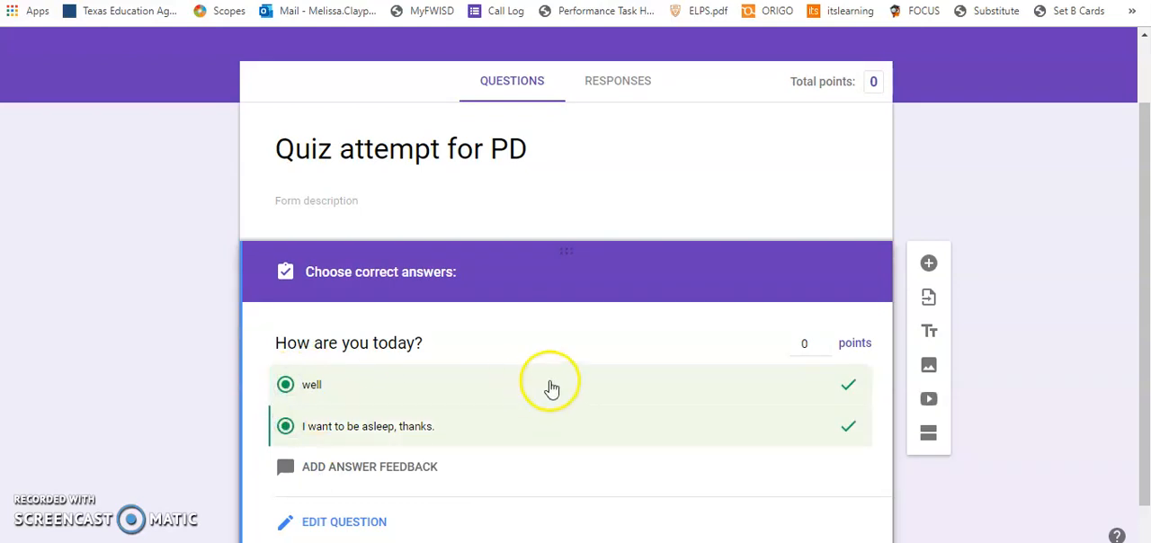
Set the point value of the "How are you today?" question to 10.
{"action": "left_click", "coordinate": [804, 343]}
{"action": "key", "text": "BackSpace"}
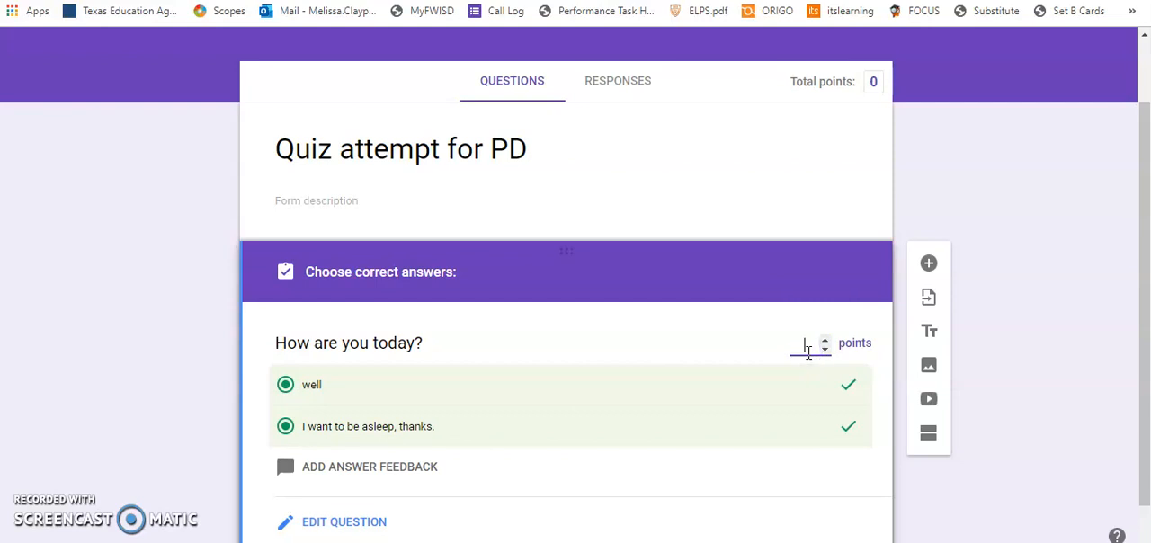
{"action": "type", "text": "10"}
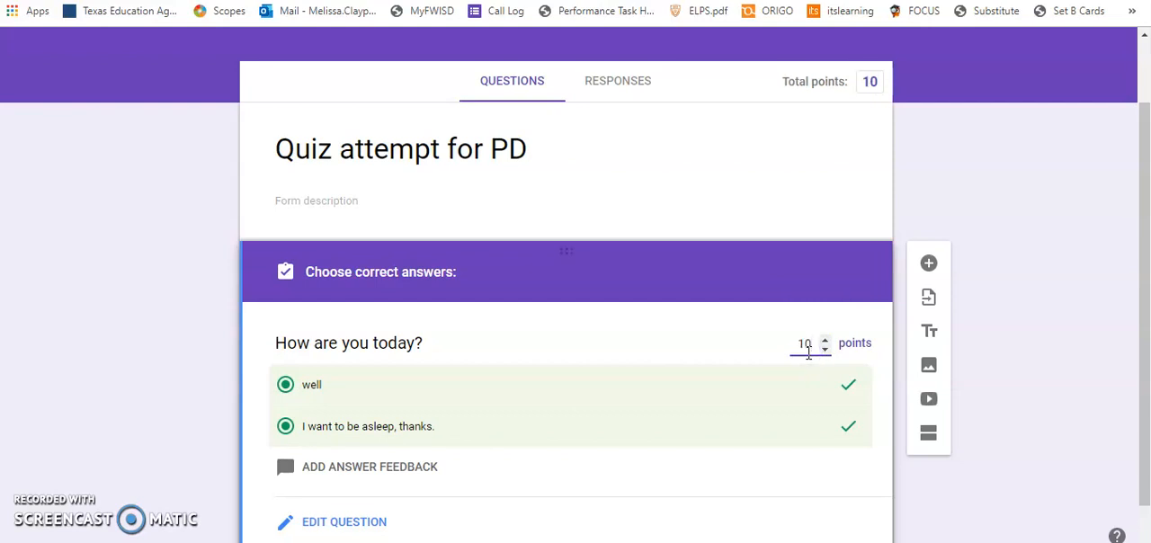
{"action": "scroll", "coordinate": [810, 360], "scroll_direction": "down", "scroll_amount": 1}
{"action": "left_click", "coordinate": [792, 306]}
{"action": "left_click", "coordinate": [795, 423]}
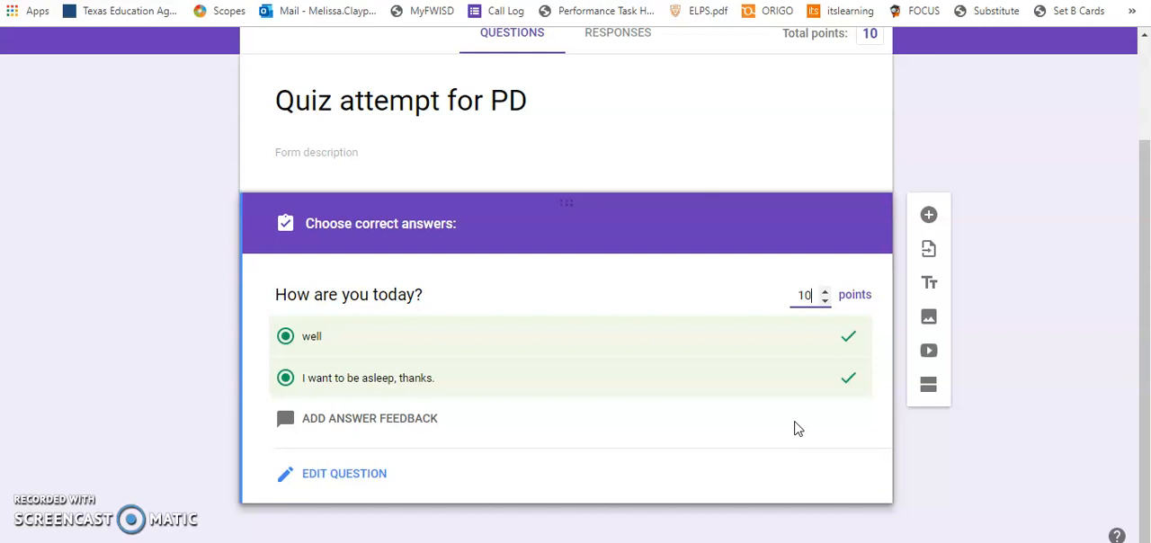
In the form's general settings, turn off the restriction to Fort Worth ISD and trusted domains, and turn on collecting email addresses.
{"action": "scroll", "coordinate": [795, 429], "scroll_direction": "up", "scroll_amount": 2}
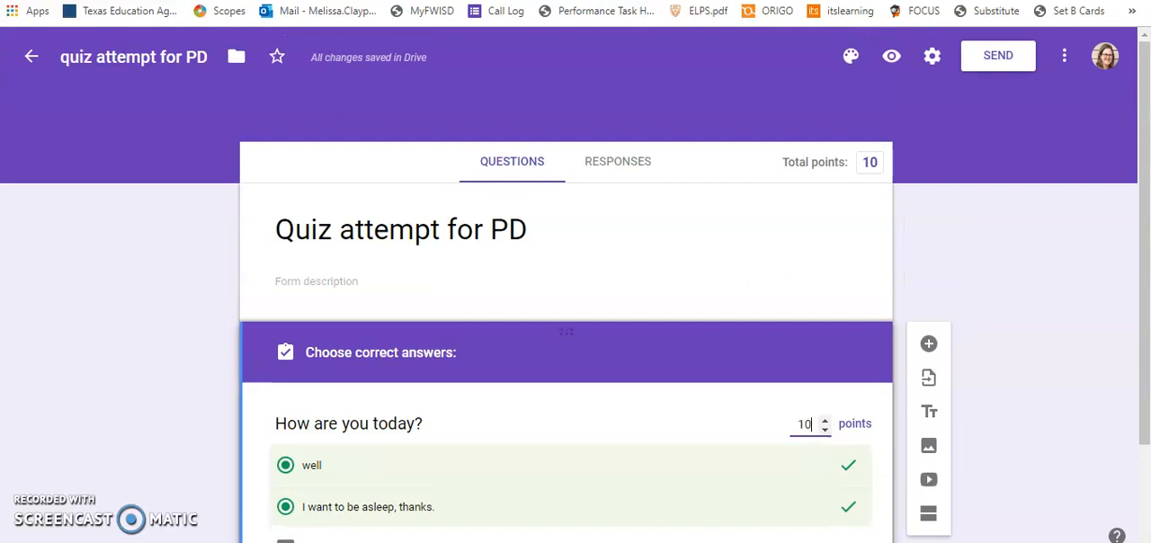
{"action": "left_click", "coordinate": [933, 56]}
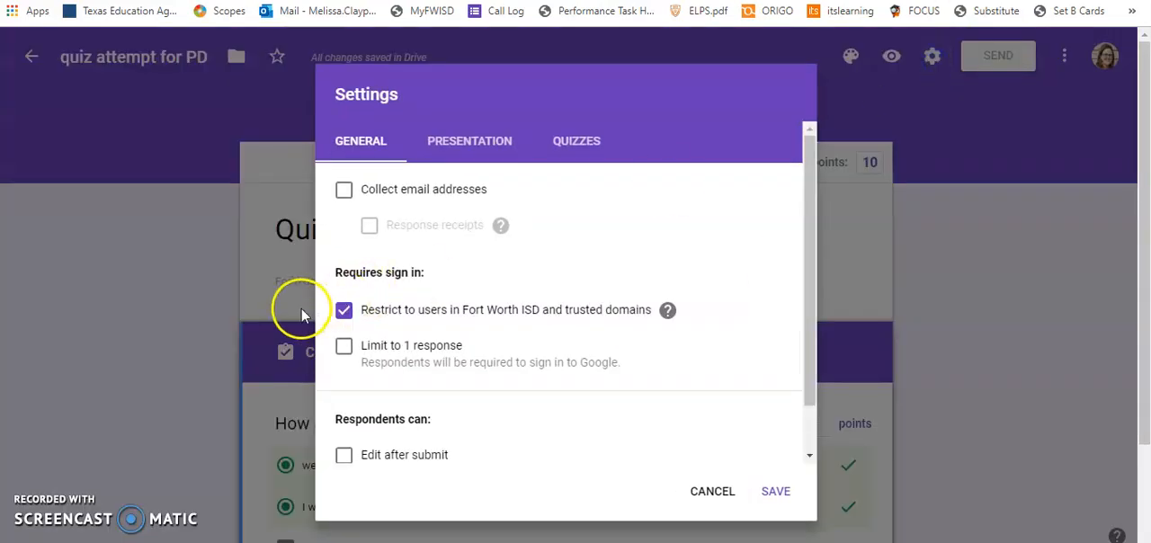
{"action": "left_click", "coordinate": [346, 312]}
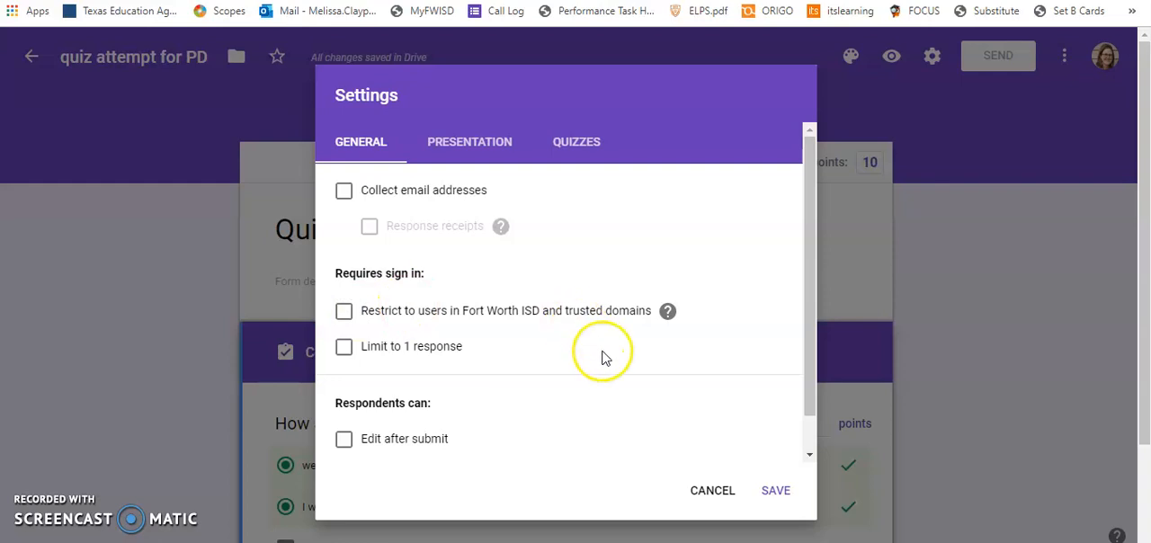
{"action": "scroll", "coordinate": [602, 354], "scroll_direction": "down", "scroll_amount": 1}
{"action": "scroll", "coordinate": [602, 355], "scroll_direction": "up", "scroll_amount": 1}
{"action": "scroll", "coordinate": [604, 358], "scroll_direction": "down", "scroll_amount": 1}
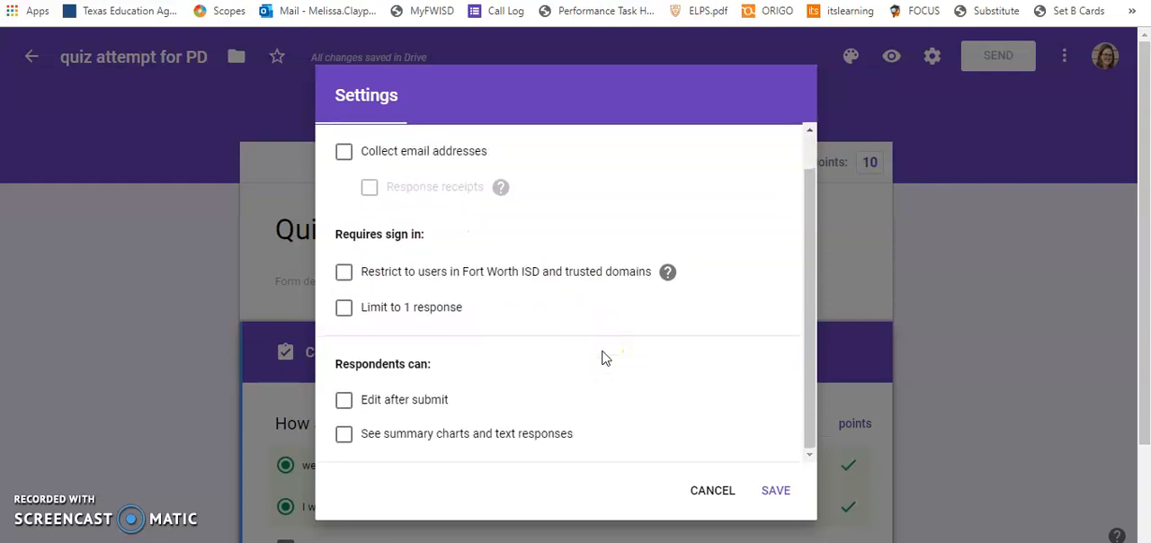
{"action": "scroll", "coordinate": [450, 150], "scroll_direction": "up", "scroll_amount": 1}
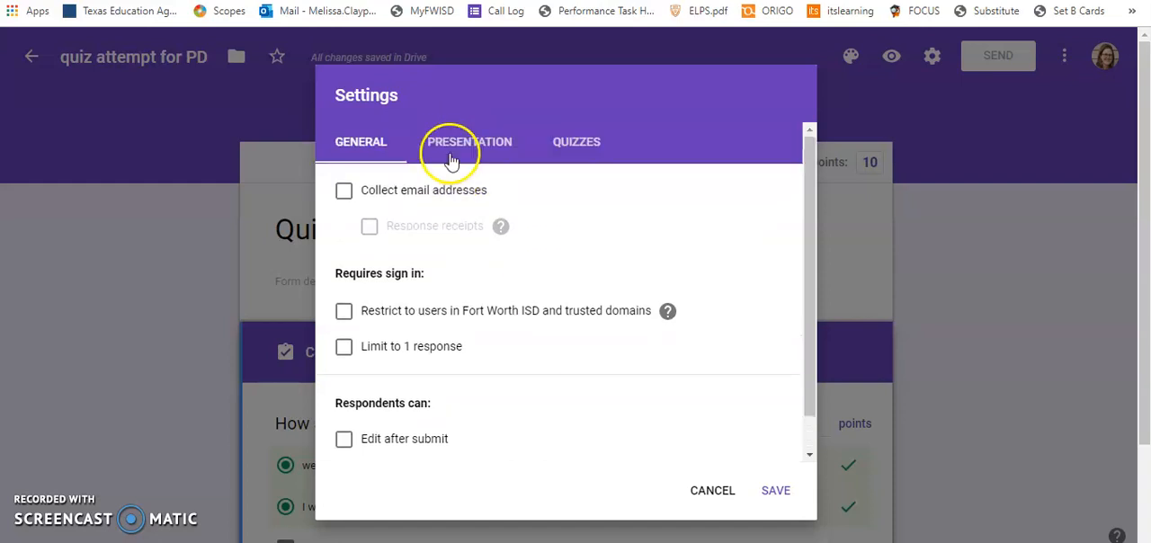
{"action": "left_click", "coordinate": [344, 190]}
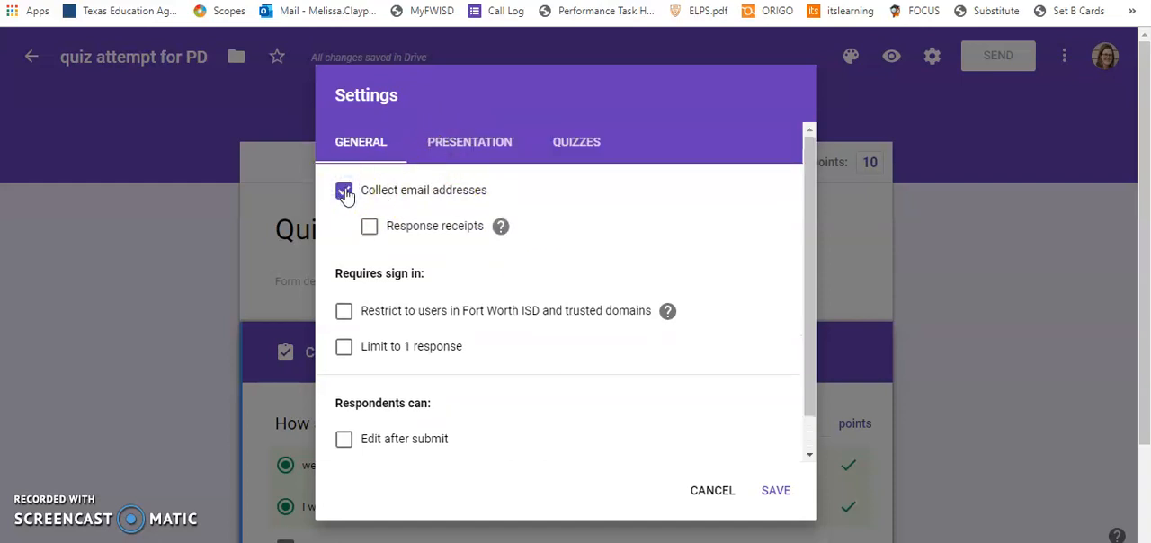
Review the quiz options for grade release and what respondents can see, and save the form settings.
{"action": "left_click", "coordinate": [589, 142]}
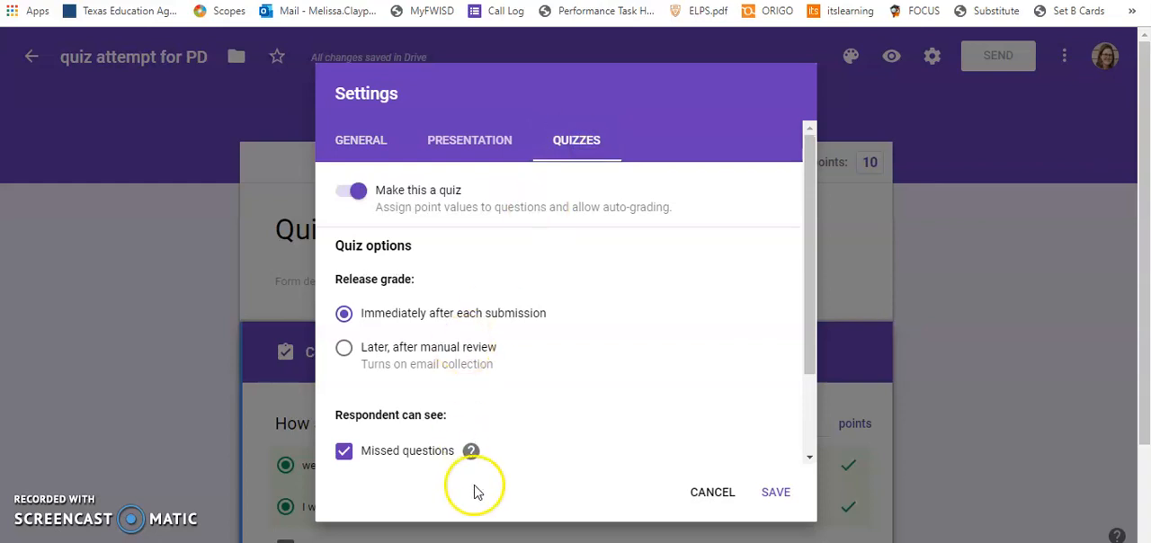
{"action": "scroll", "coordinate": [676, 259], "scroll_direction": "down", "scroll_amount": 3}
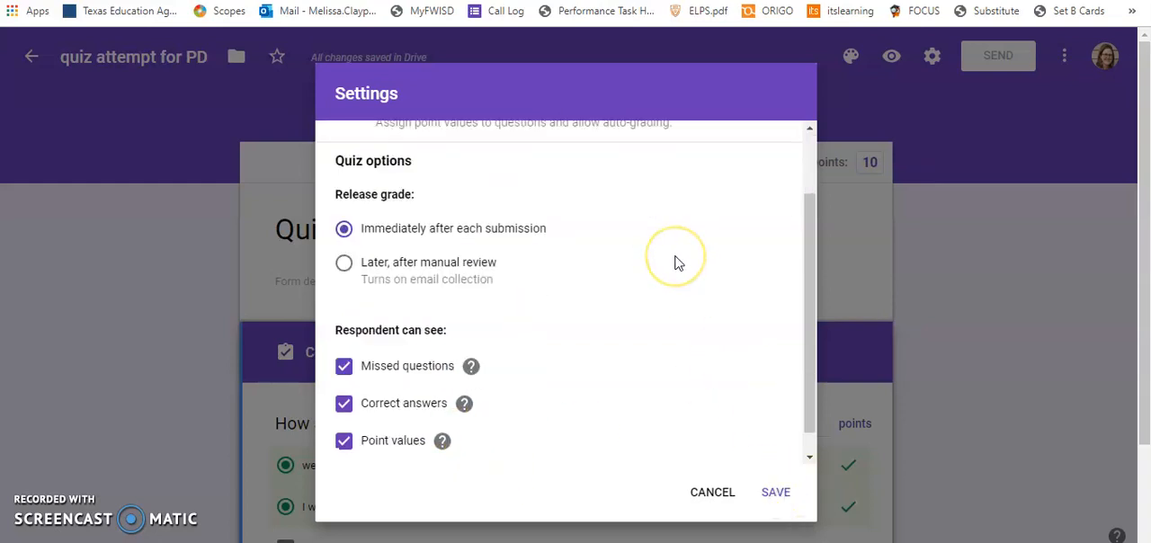
{"action": "scroll", "coordinate": [676, 263], "scroll_direction": "up", "scroll_amount": 3}
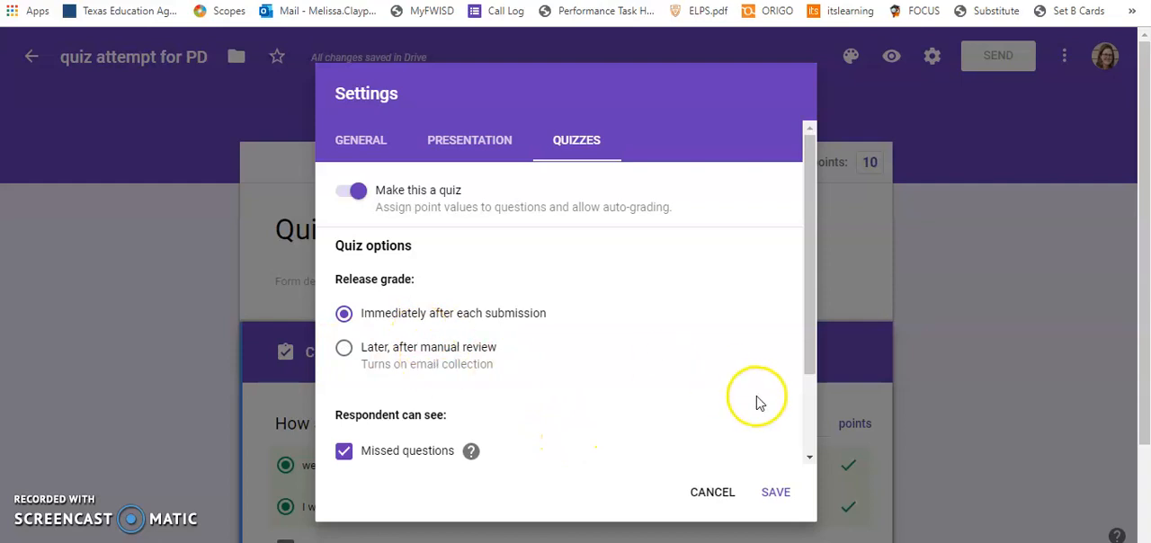
{"action": "left_click", "coordinate": [776, 495]}
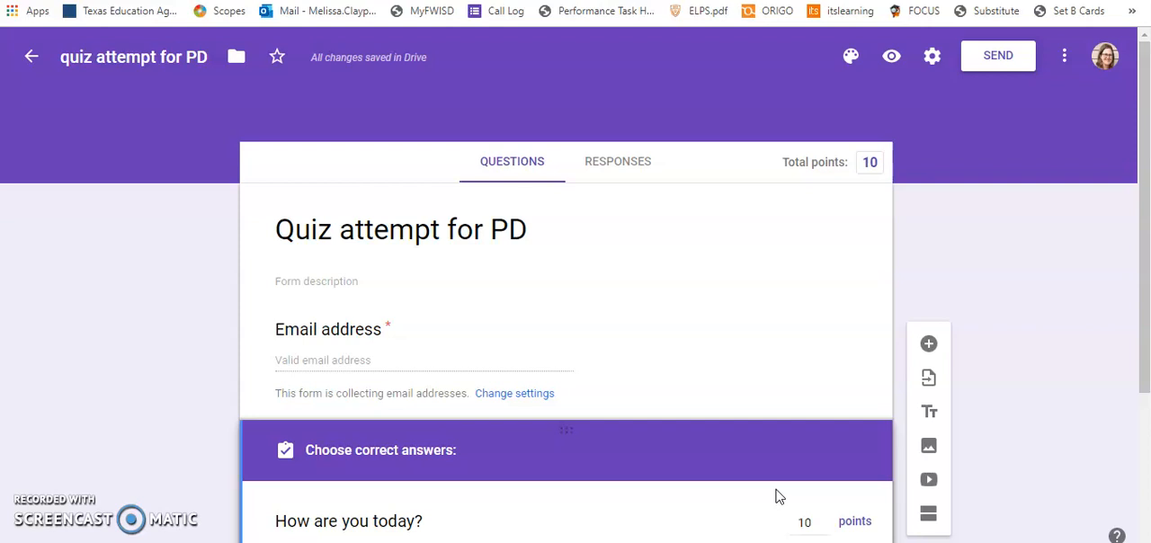
Change the form's theme colour to light orange and its background to the darkest matching orange tint.
{"action": "scroll", "coordinate": [779, 497], "scroll_direction": "down", "scroll_amount": 1}
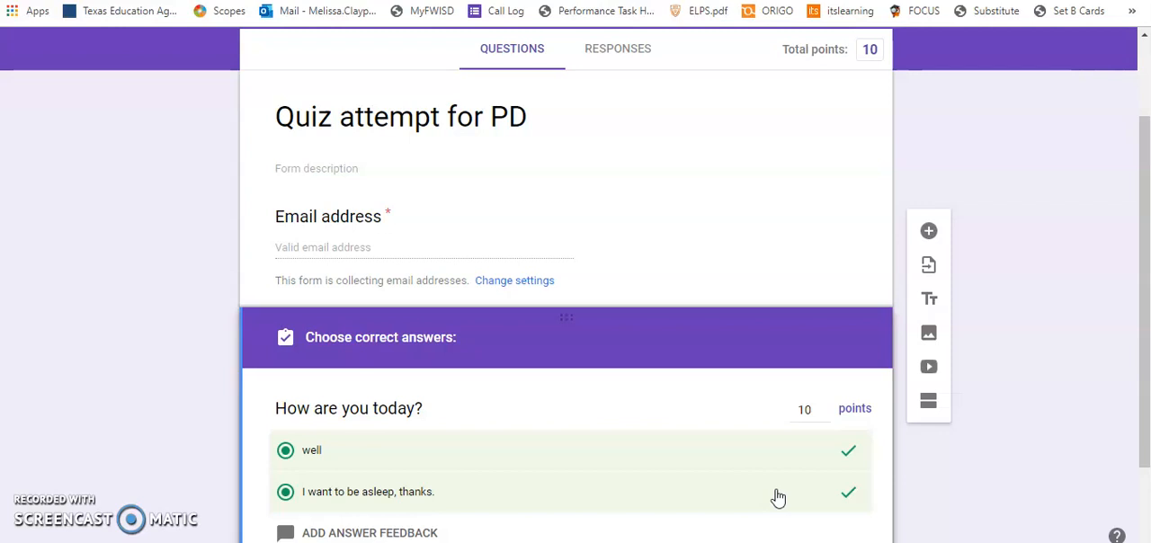
{"action": "scroll", "coordinate": [779, 497], "scroll_direction": "down", "scroll_amount": 1}
{"action": "scroll", "coordinate": [779, 497], "scroll_direction": "up", "scroll_amount": 2}
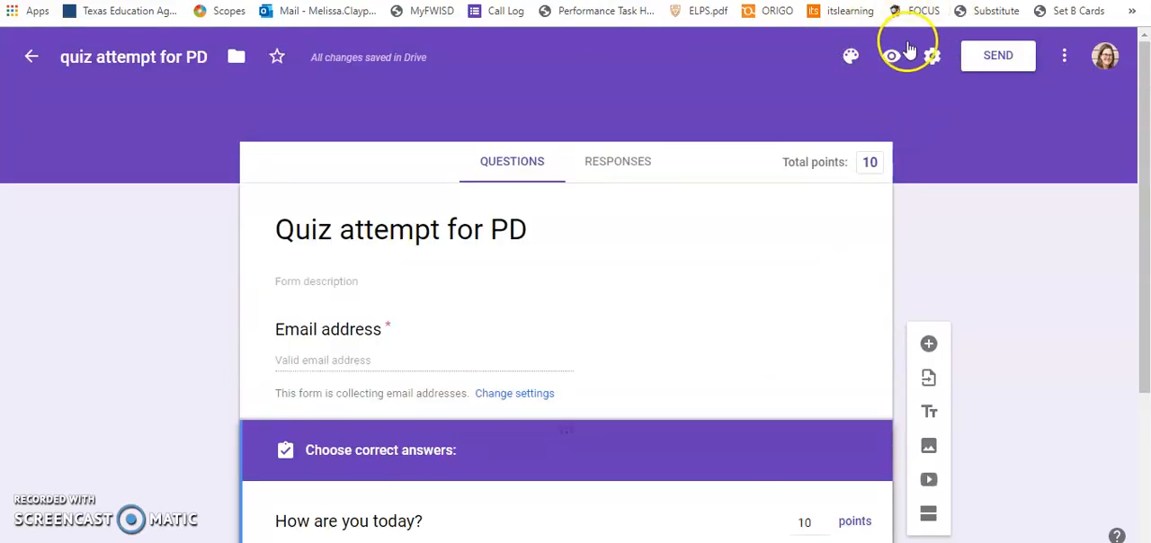
{"action": "left_click", "coordinate": [853, 57]}
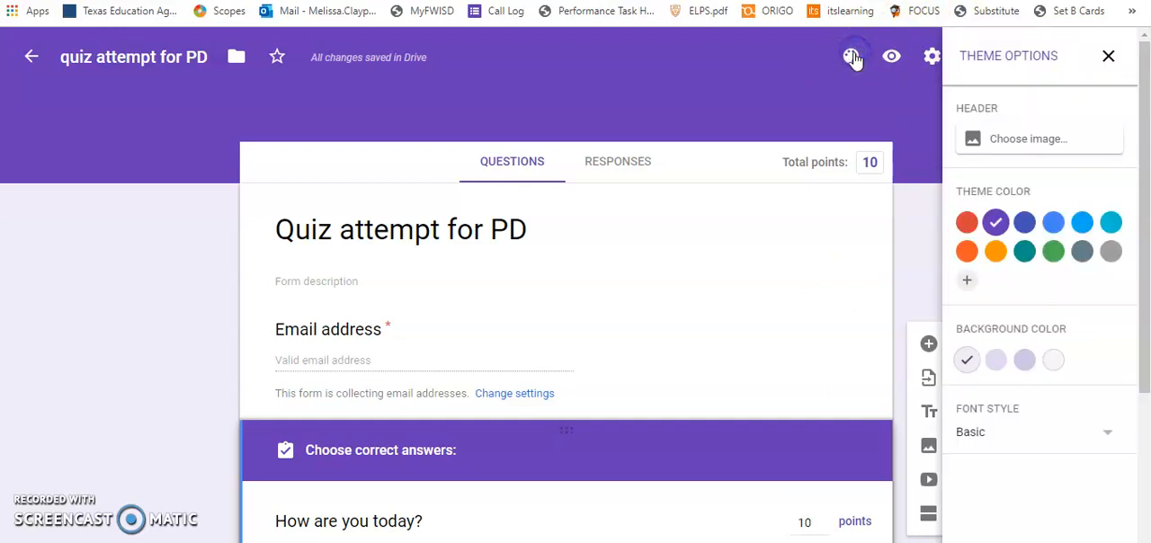
{"action": "left_click", "coordinate": [993, 255]}
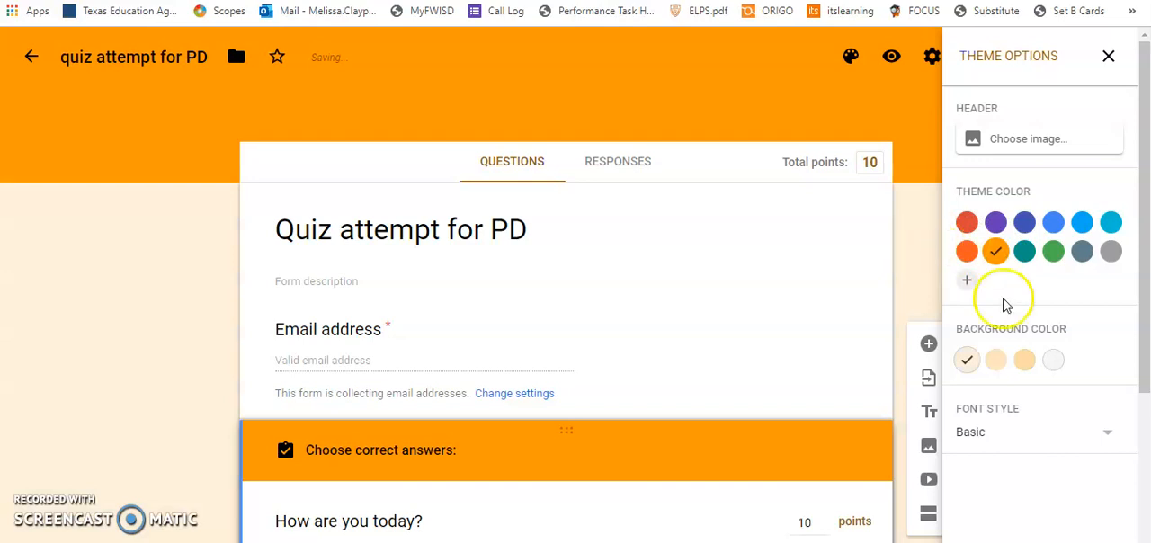
{"action": "left_click", "coordinate": [1024, 360]}
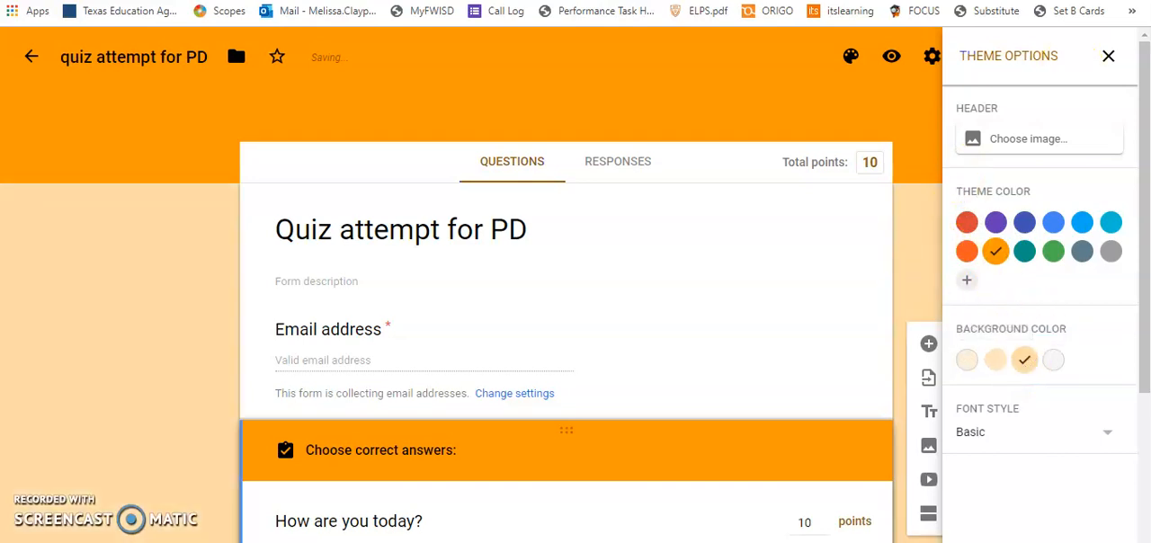
{"action": "left_click", "coordinate": [1108, 56]}
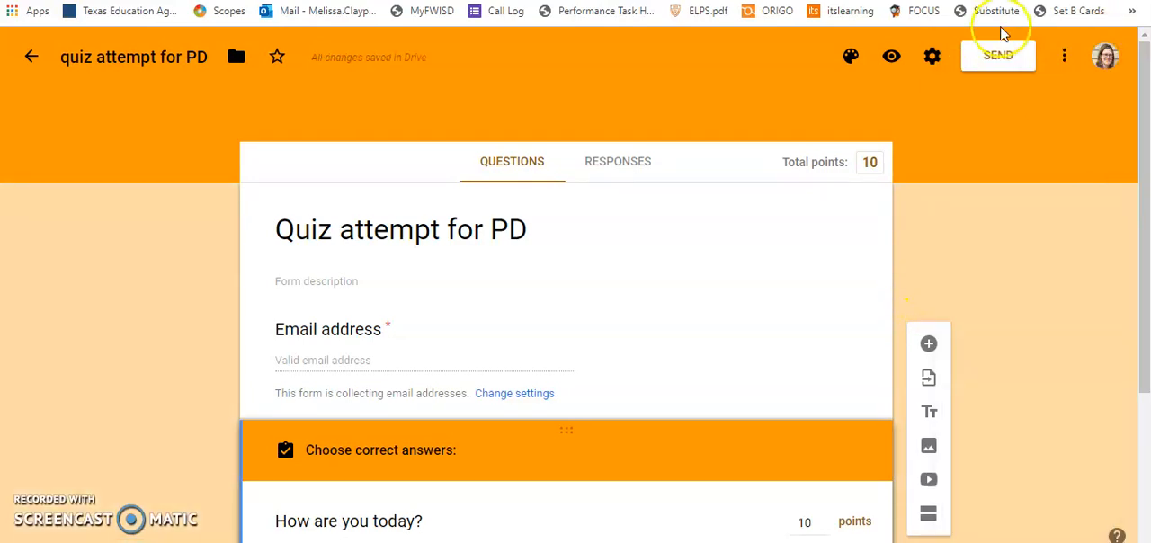
Switch to the Google Classroom assignment, open its attached Blank Quiz to check the form, and return to the assignment.
{"action": "left_click", "coordinate": [1001, 65]}
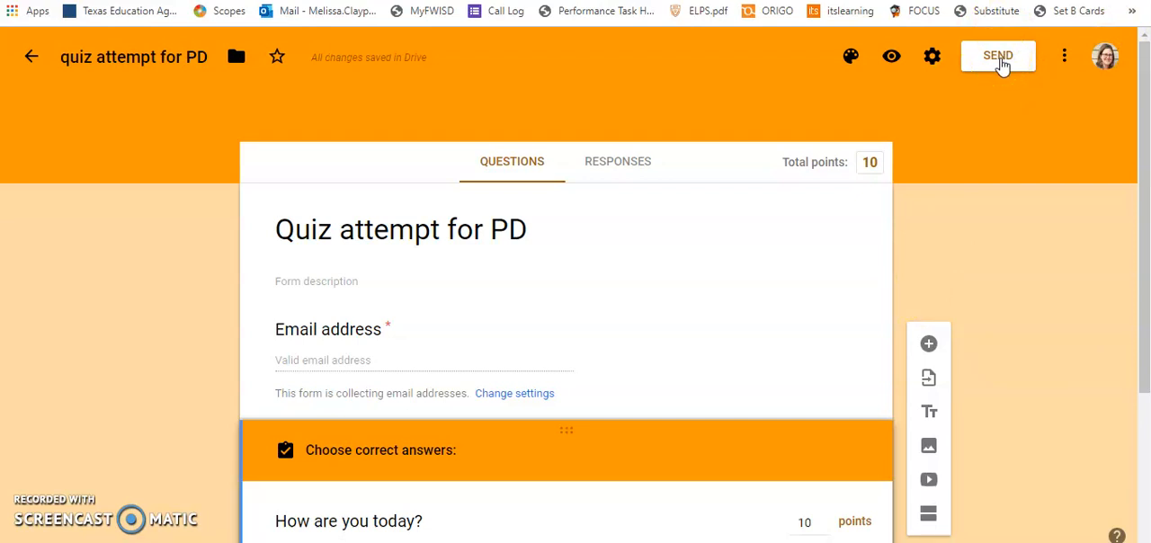
{"action": "left_click", "coordinate": [999, 60]}
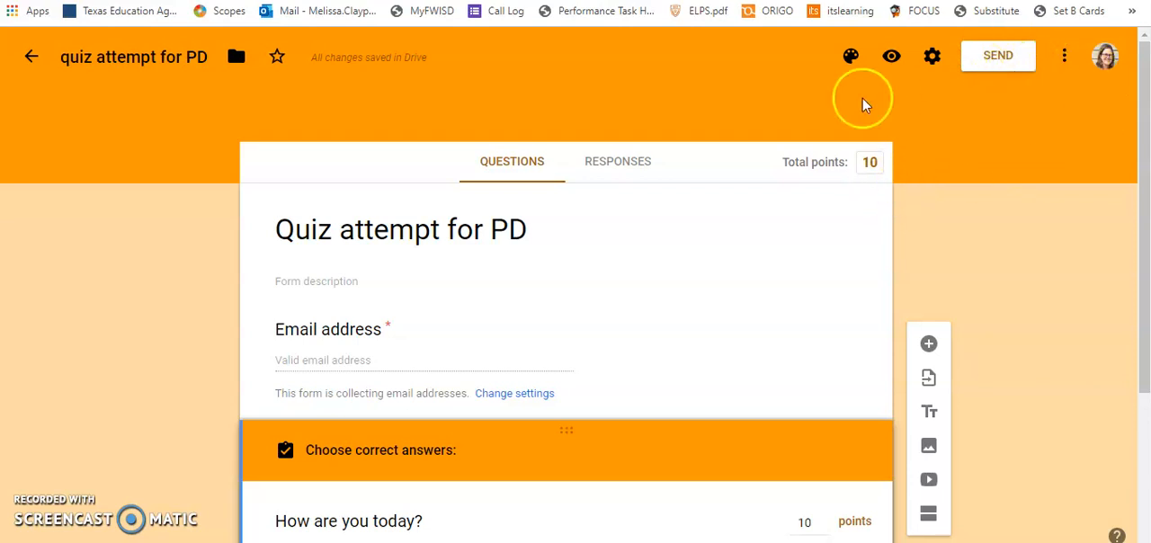
{"action": "left_click", "coordinate": [836, 2]}
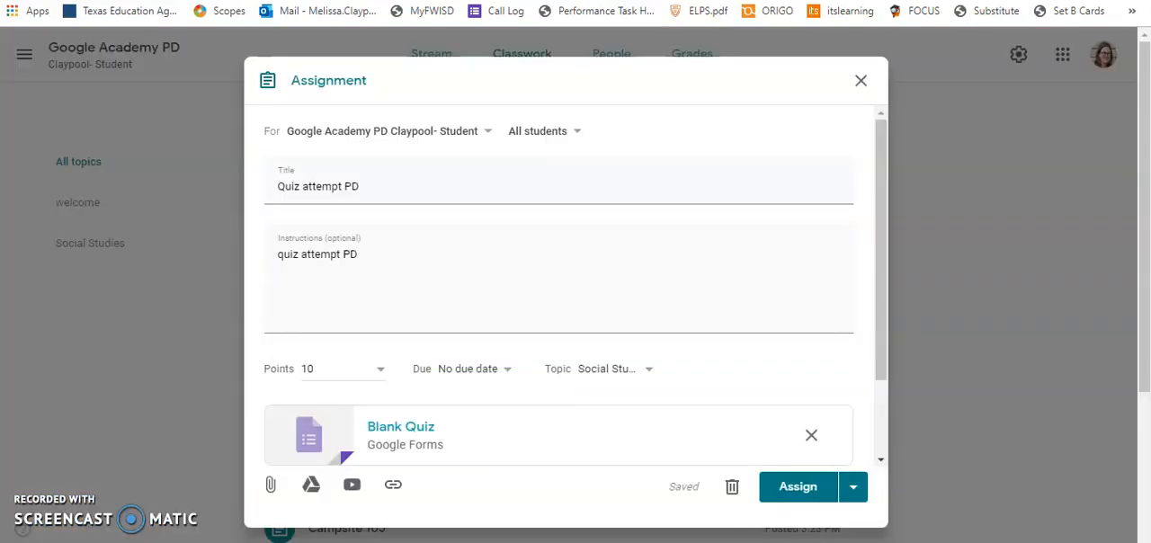
{"action": "left_click", "coordinate": [393, 431]}
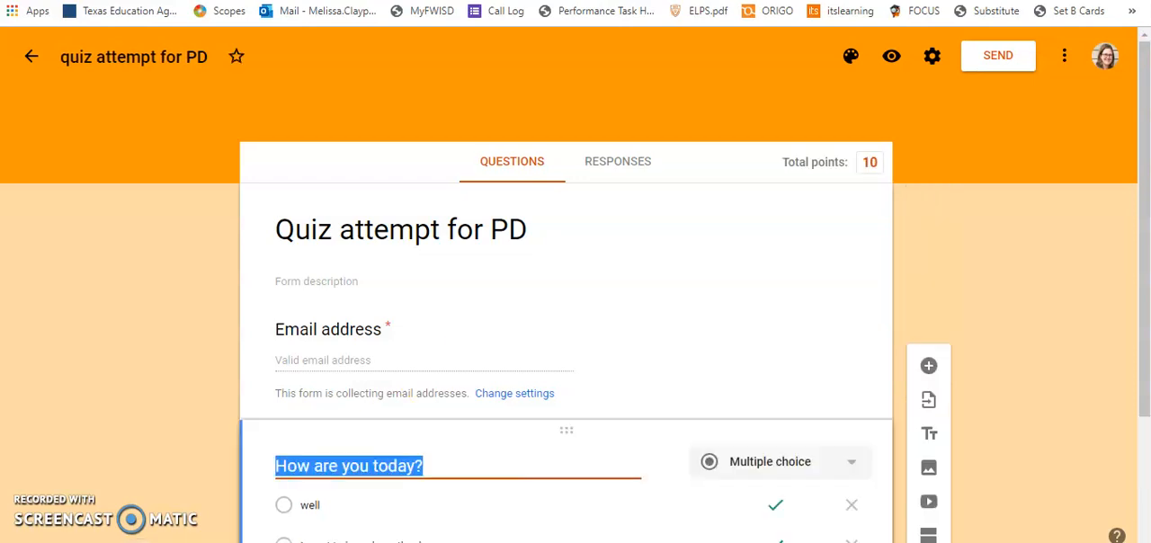
{"action": "key", "text": "ctrl+shift+Tab"}
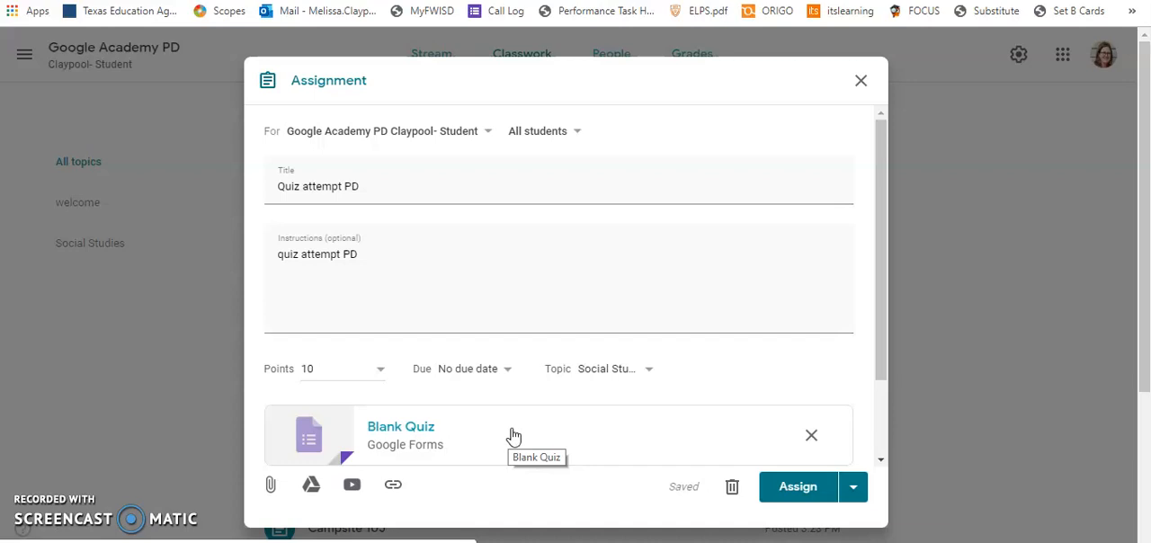
Look over the schedule and save-draft alternatives, and assign "Quiz attempt PD" to the class immediately.
{"action": "left_click", "coordinate": [854, 492]}
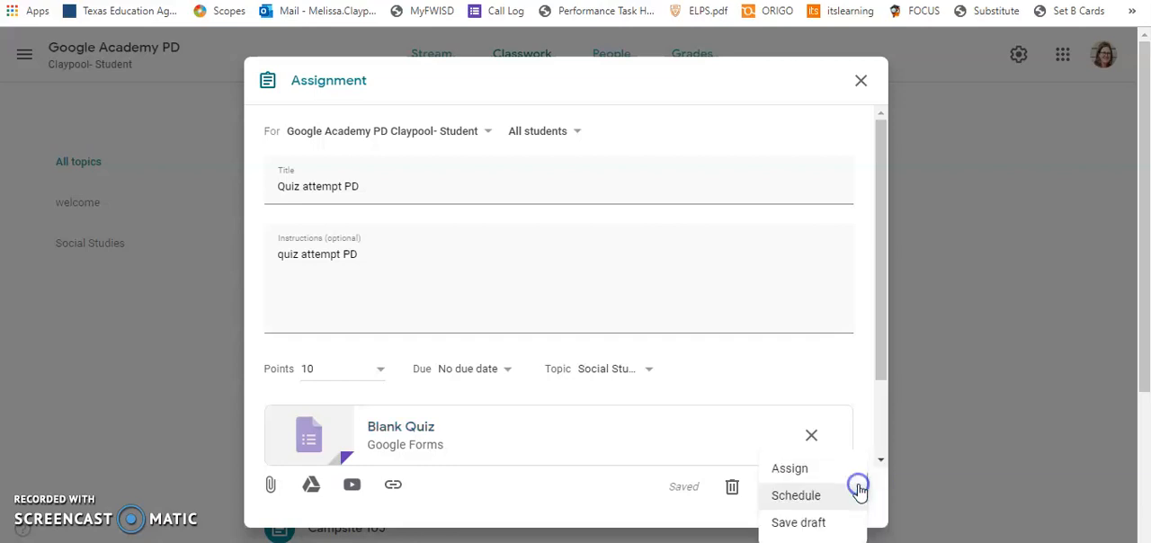
{"action": "left_click", "coordinate": [614, 511]}
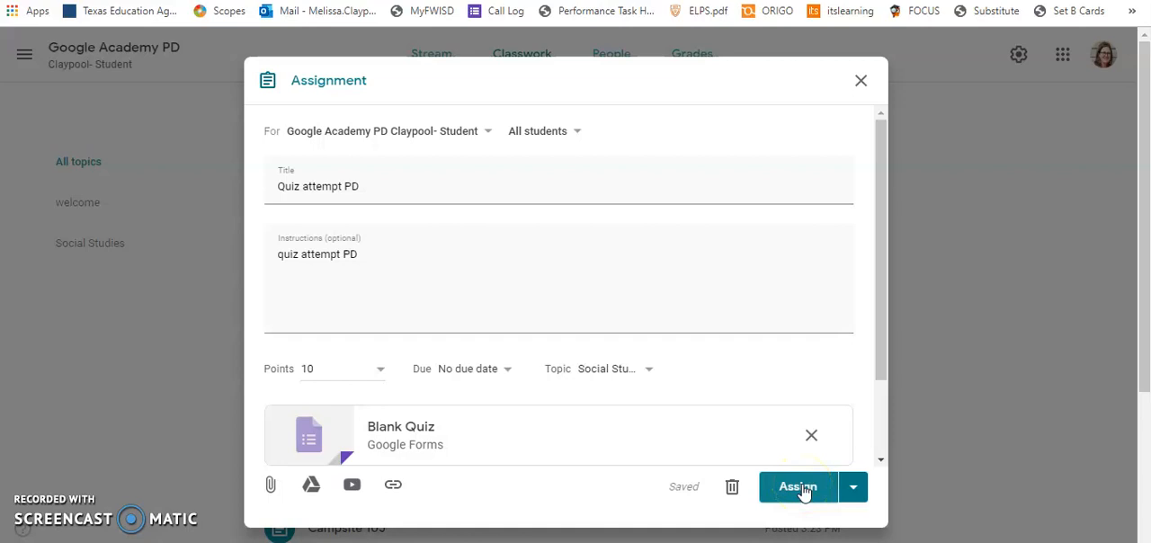
{"action": "left_click", "coordinate": [854, 495]}
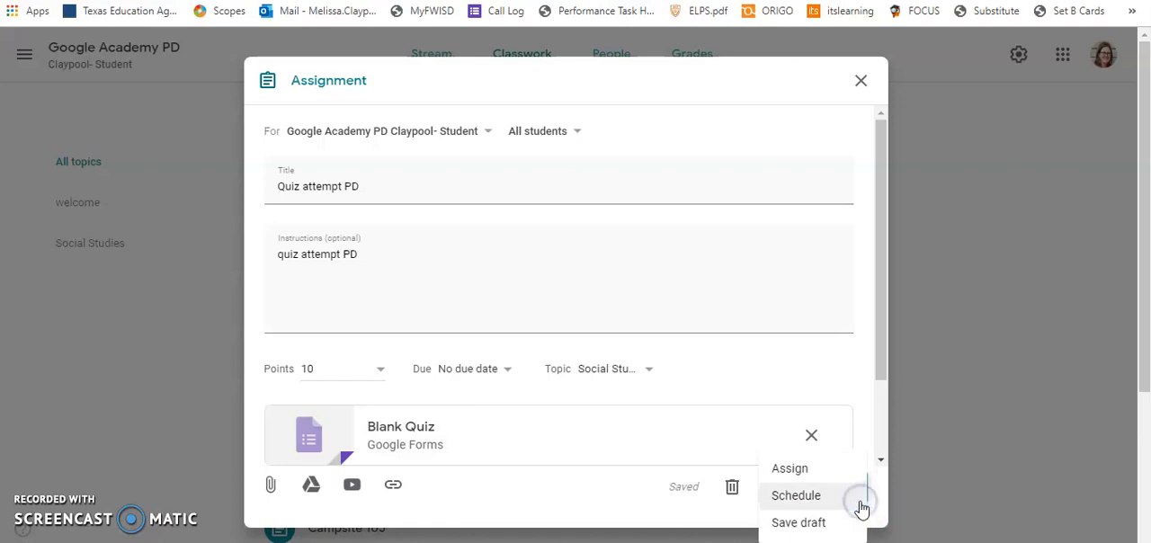
{"action": "left_click", "coordinate": [660, 522]}
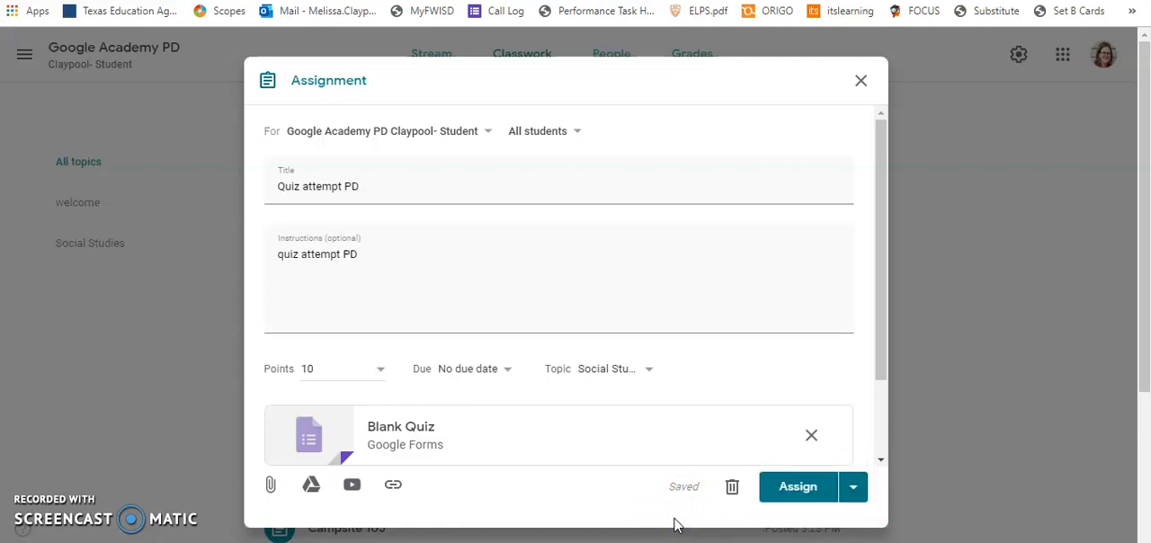
{"action": "left_click", "coordinate": [797, 495]}
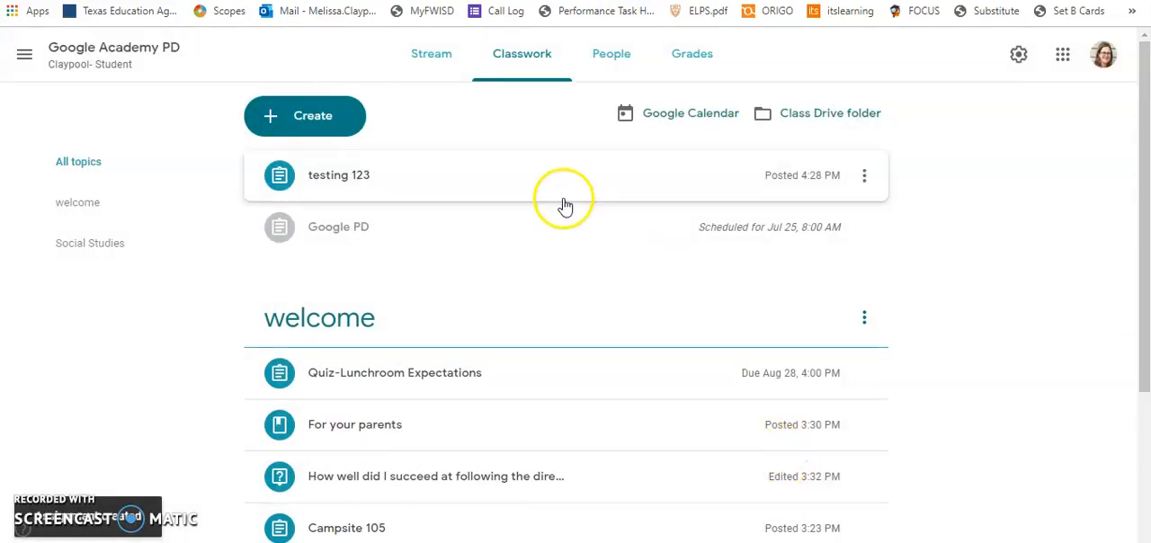
View the class's teachers and students, and look at the form for inviting students without sending an invitation.
{"action": "left_click", "coordinate": [612, 54]}
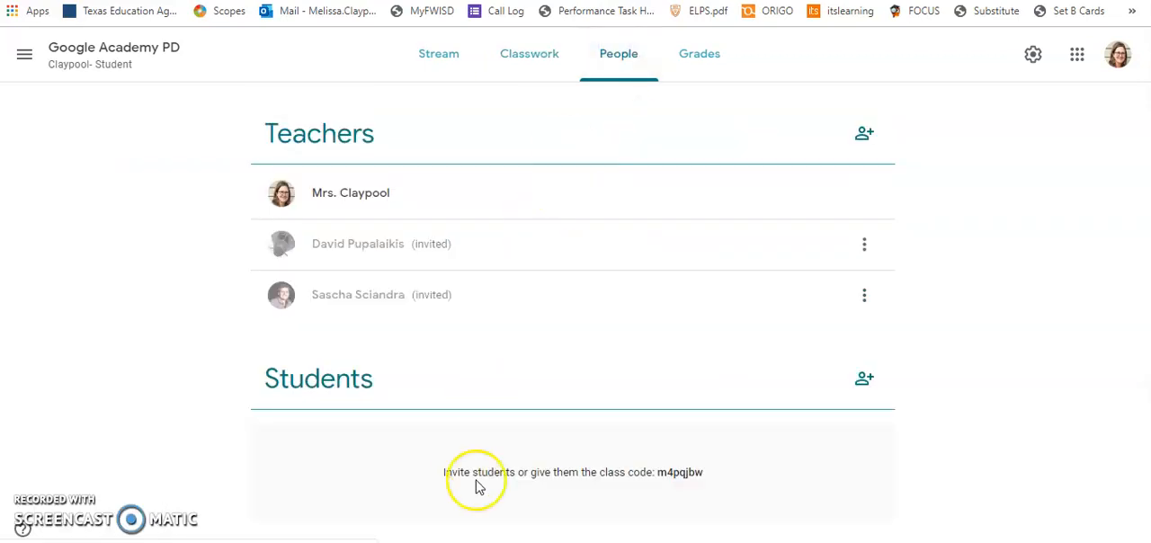
{"action": "left_click", "coordinate": [865, 382]}
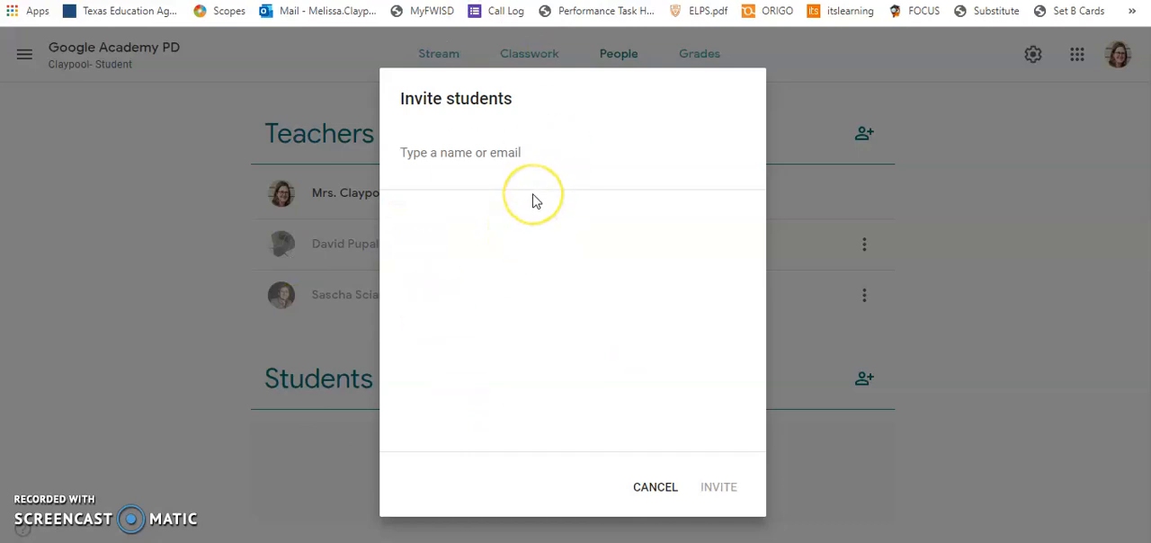
{"action": "left_click", "coordinate": [674, 487]}
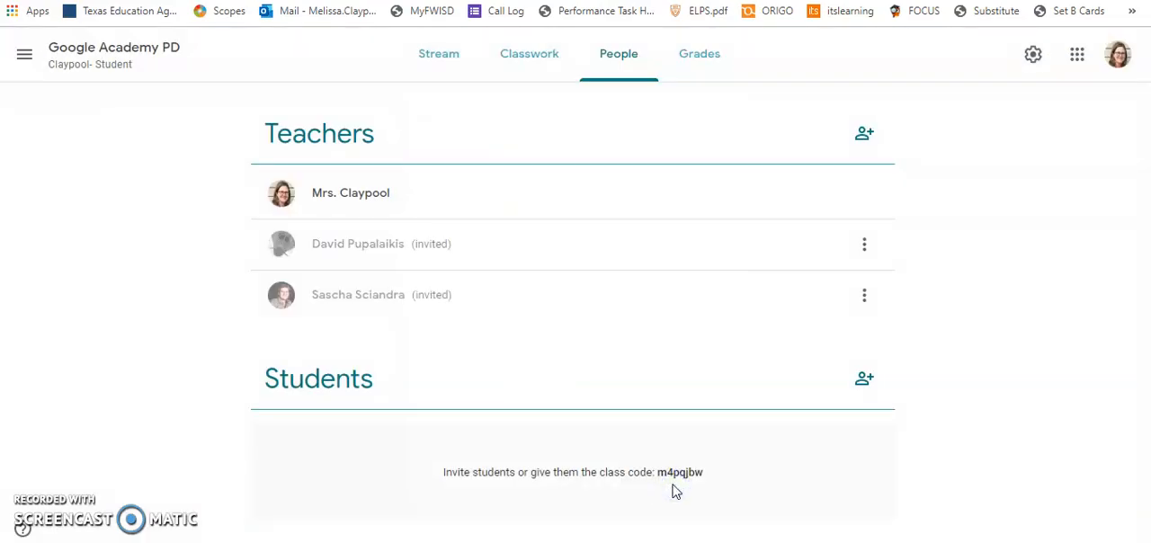
Return to the class stream, display the class code enlarged, and close the enlarged view.
{"action": "left_click", "coordinate": [117, 55]}
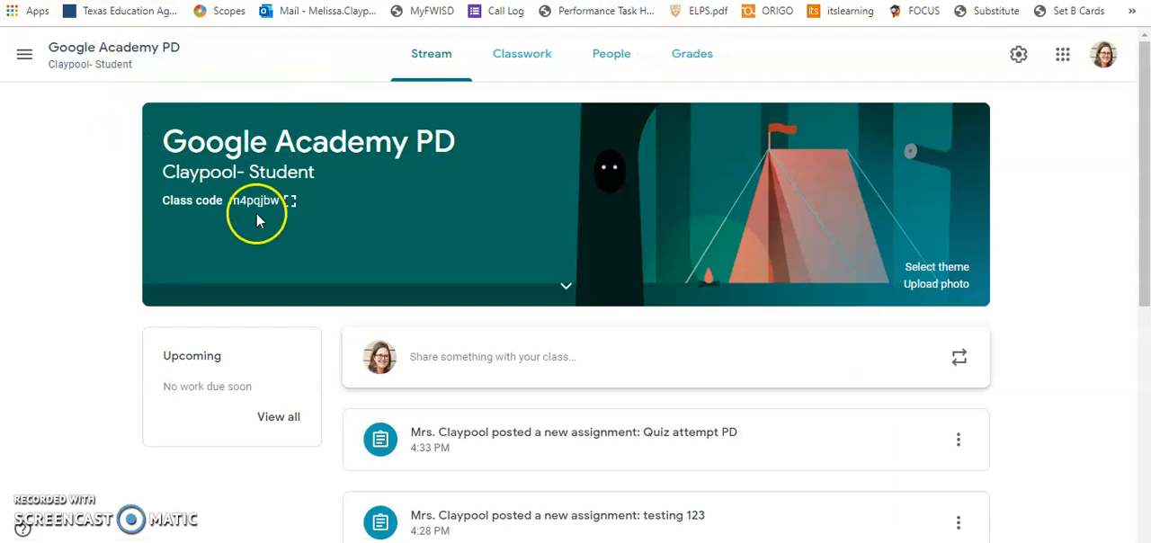
{"action": "left_click", "coordinate": [290, 203]}
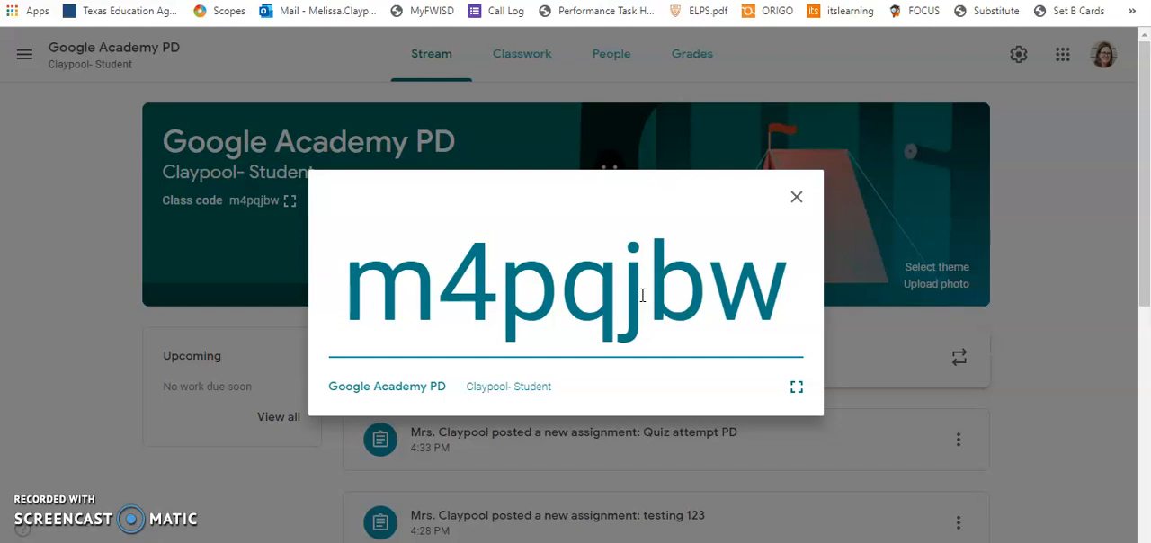
{"action": "left_click", "coordinate": [583, 188]}
{"action": "left_click", "coordinate": [478, 335]}
{"action": "left_click", "coordinate": [796, 198]}
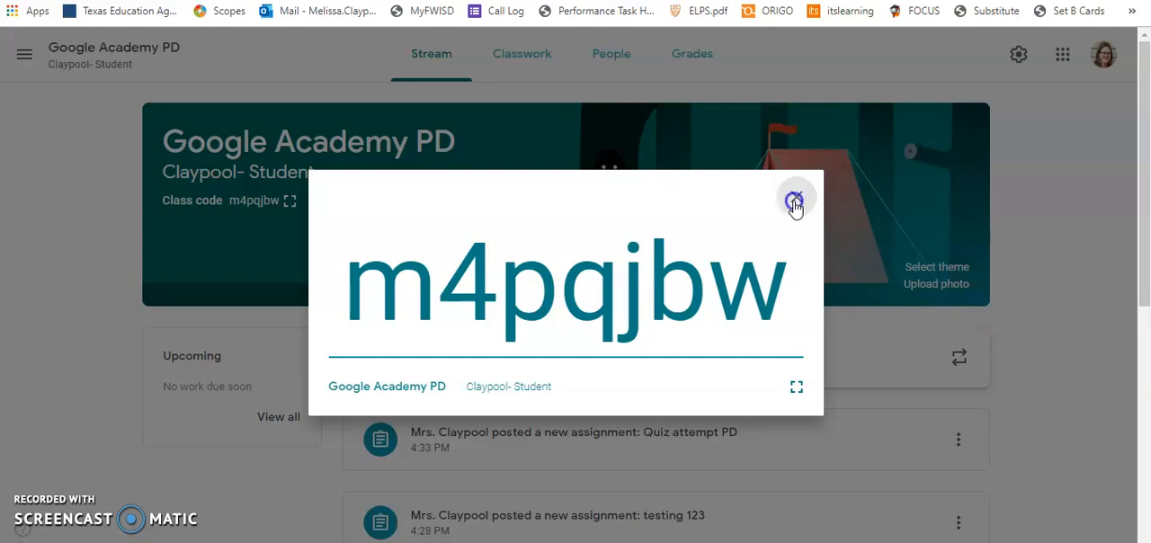